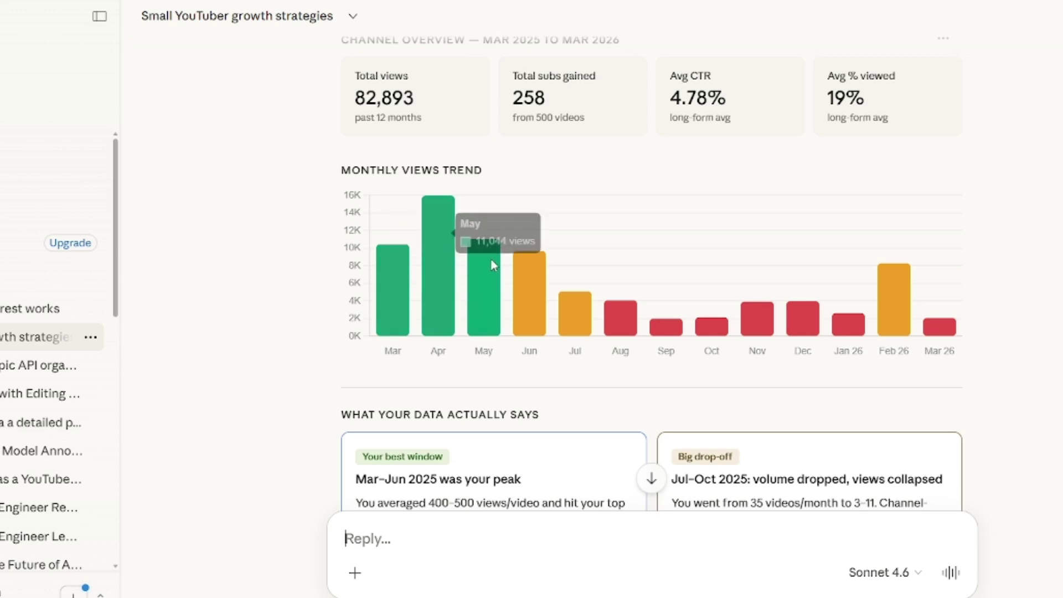
# Look through the monthly views trend chart and the findings cards below it in the channel overview
pyautogui.scroll(-2, 940, 279)
pyautogui.scroll(-5, 940, 279)
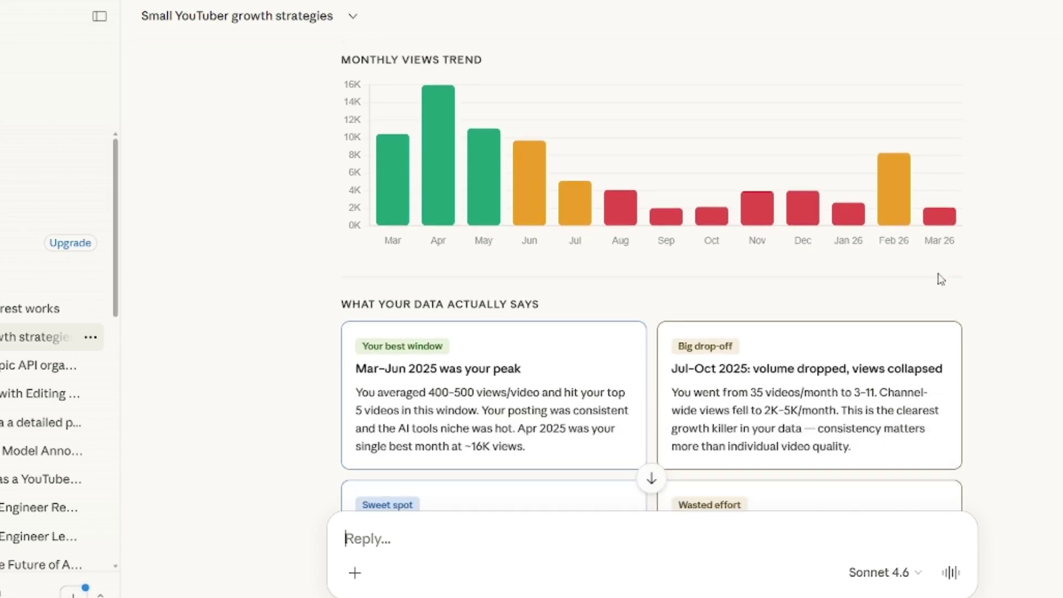
pyautogui.scroll(-1, 940, 279)
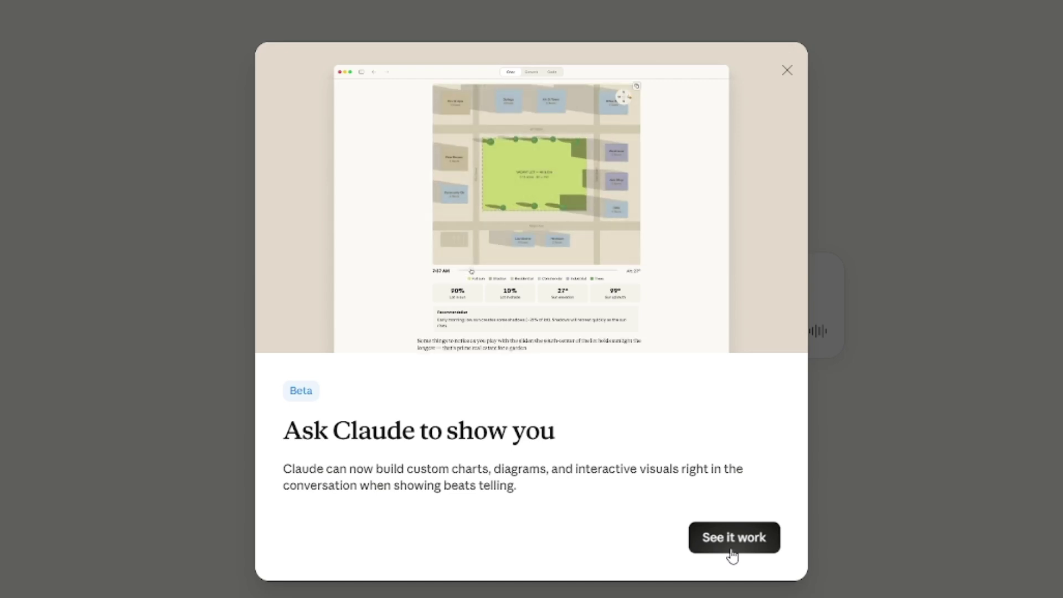
# Start the interactive visuals demo and examine the compound interest calculator, its chart and the explanation
pyautogui.click(732, 555)
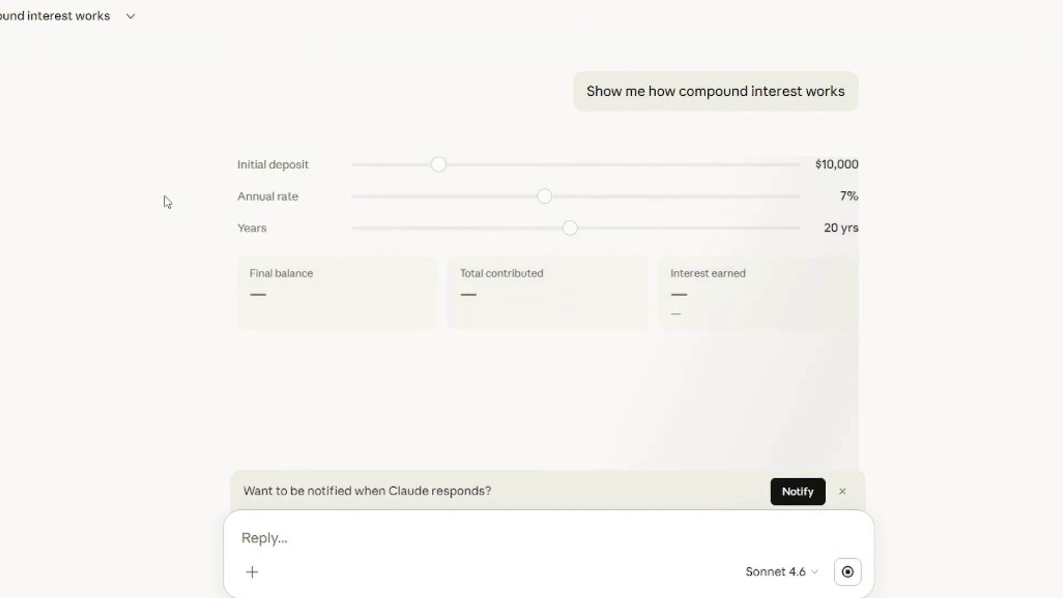
pyautogui.scroll(1, 868, 264)
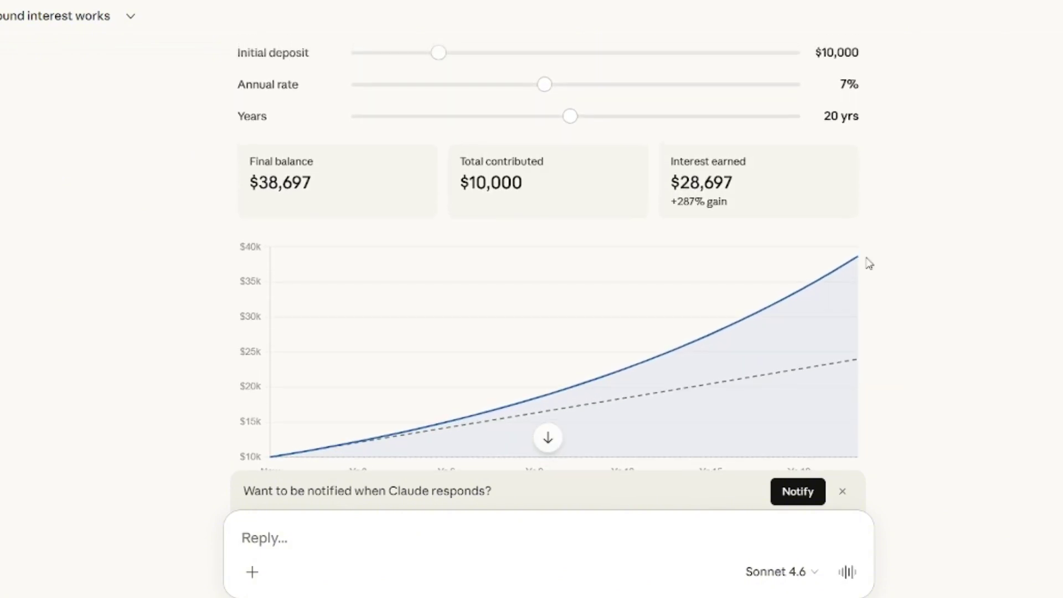
pyautogui.scroll(1, 868, 264)
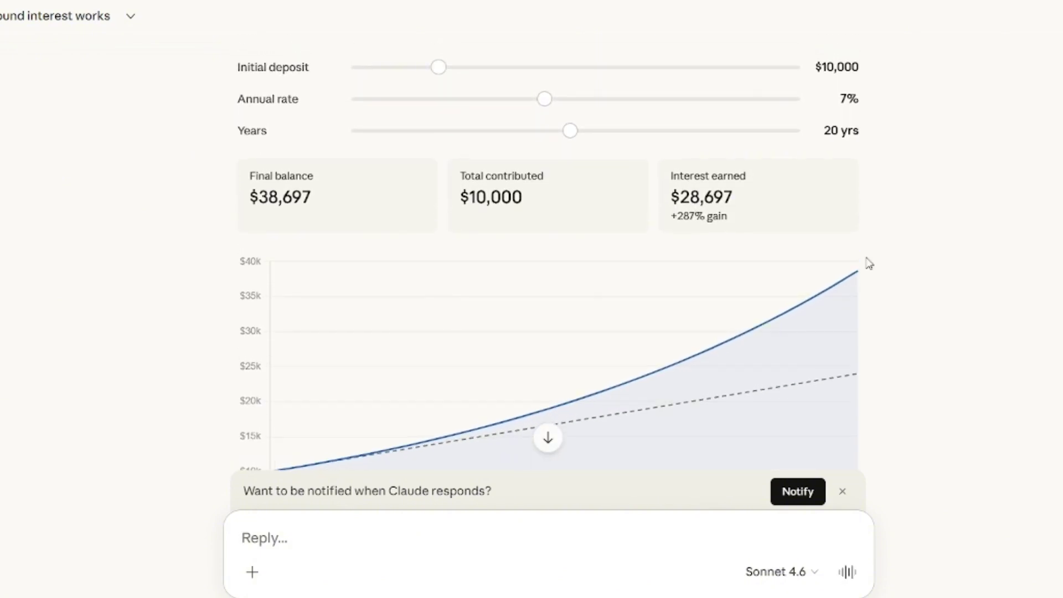
pyautogui.scroll(2, 868, 264)
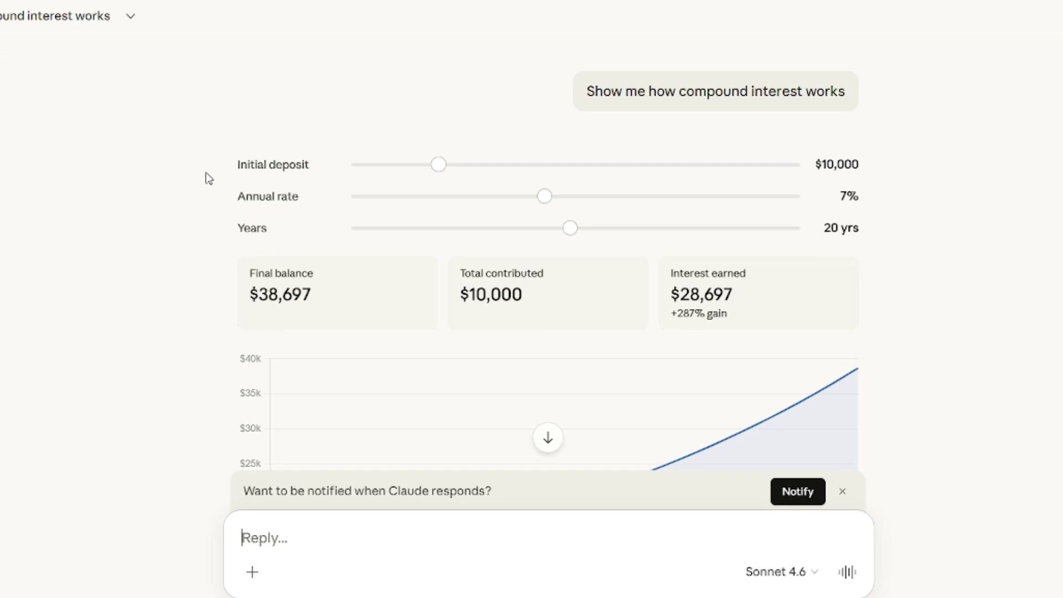
pyautogui.scroll(-4, 209, 178)
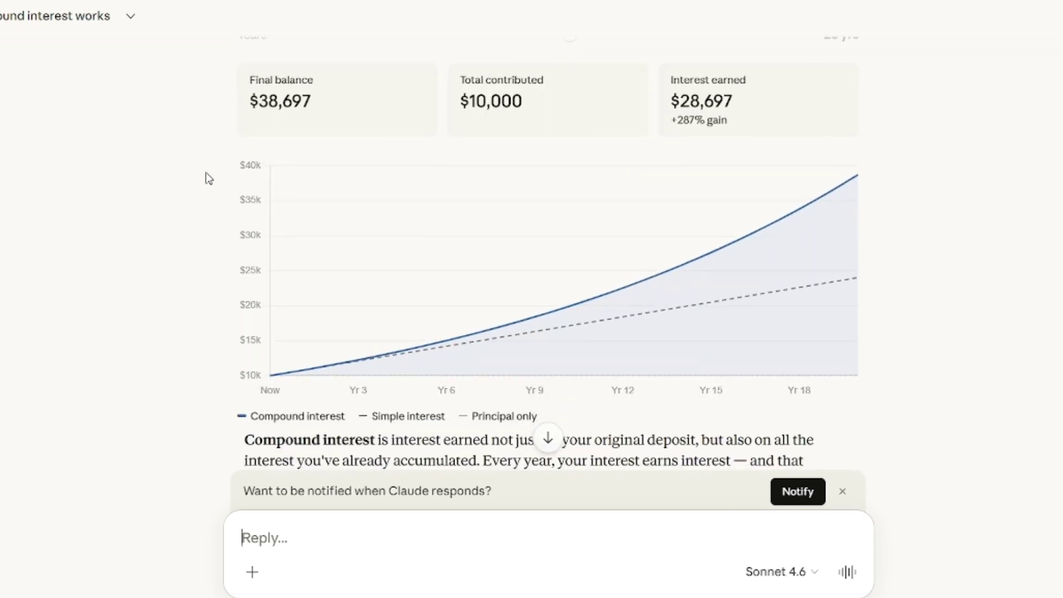
pyautogui.scroll(-5, 209, 178)
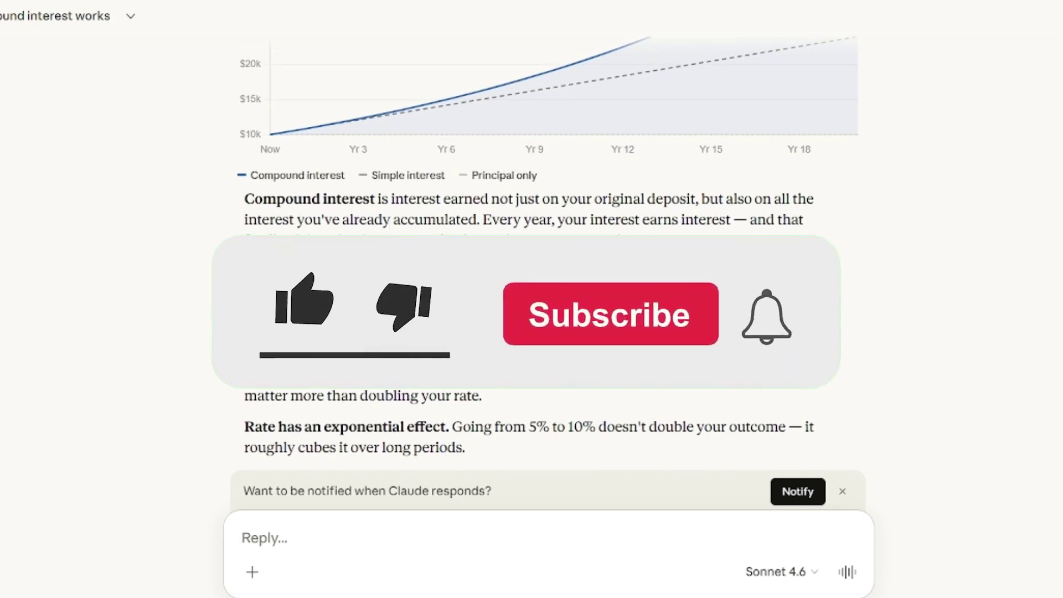
pyautogui.scroll(-5, 531, 221)
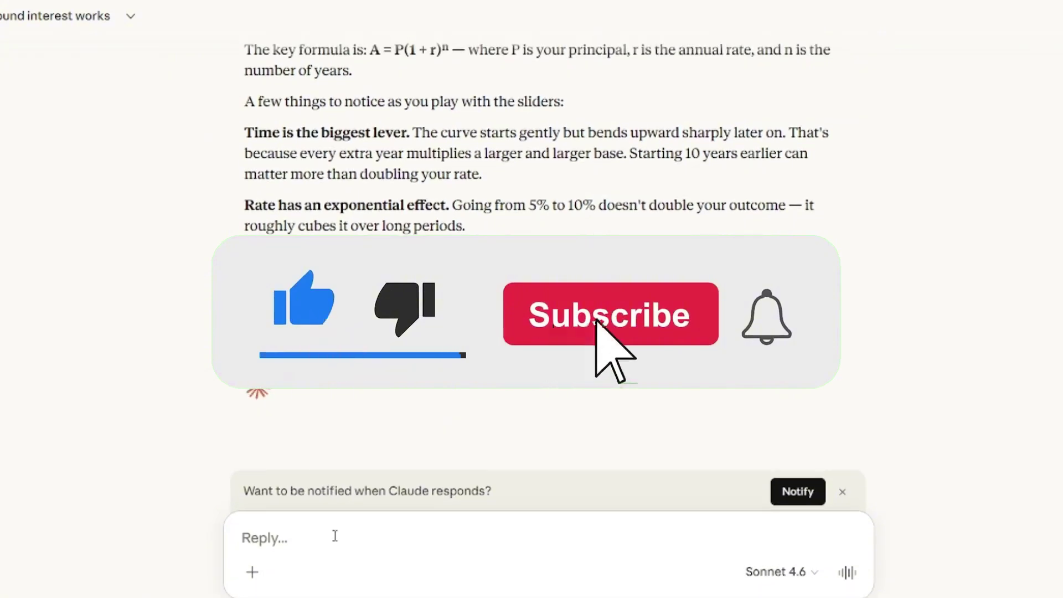
# Ask for an interactive 30 year mortgage visual for home prices, showing how interest rates change loan price, monthly payments and total loan amount
pyautogui.write('nic')
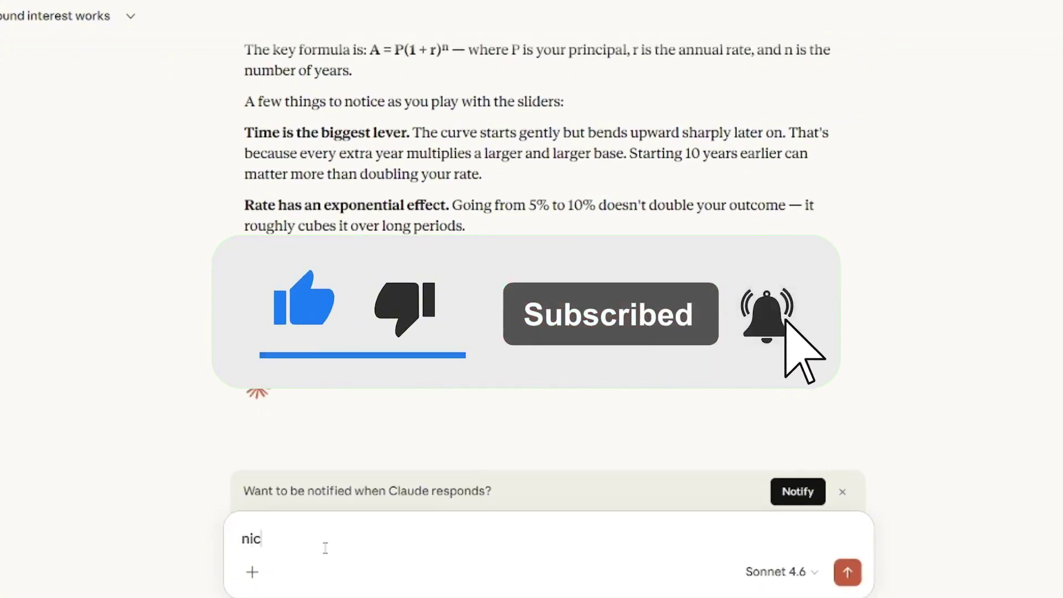
pyautogui.write('e can y')
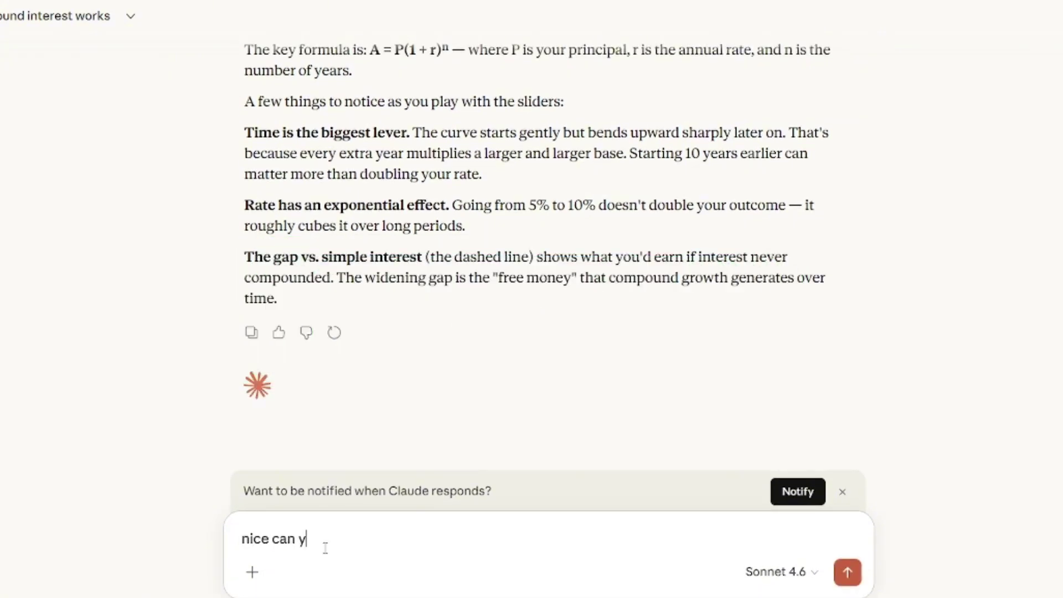
pyautogui.write('ou also do one wher')
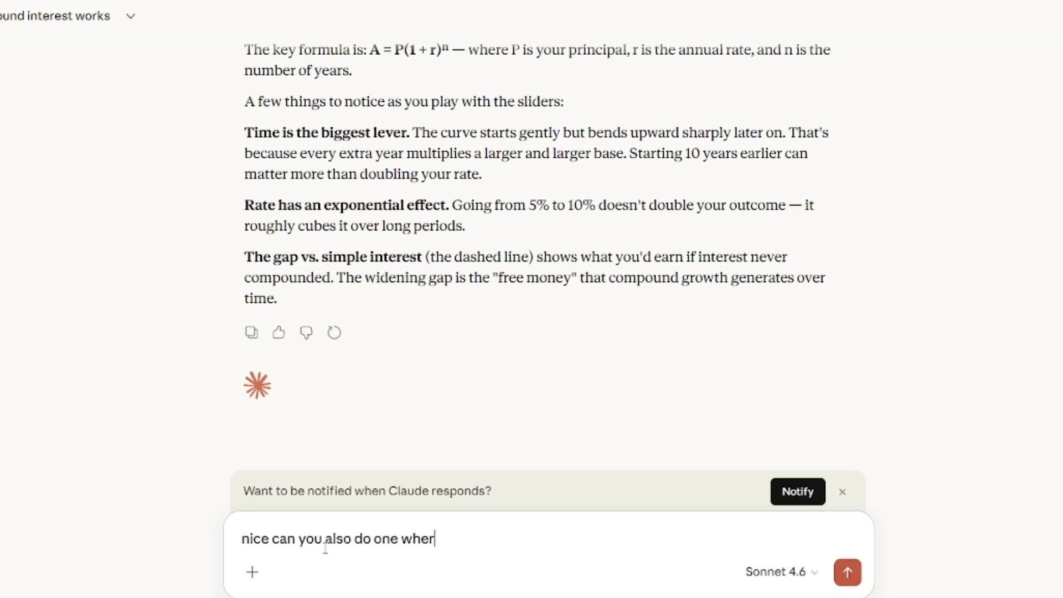
pyautogui.write('e')
pyautogui.press('BackSpace')
pyautogui.press('BackSpace')
pyautogui.press('BackSpace')
pyautogui.press('BackSpace')
pyautogui.press('BackSpace')
pyautogui.press('BackSpace')
pyautogui.write('for home prices')
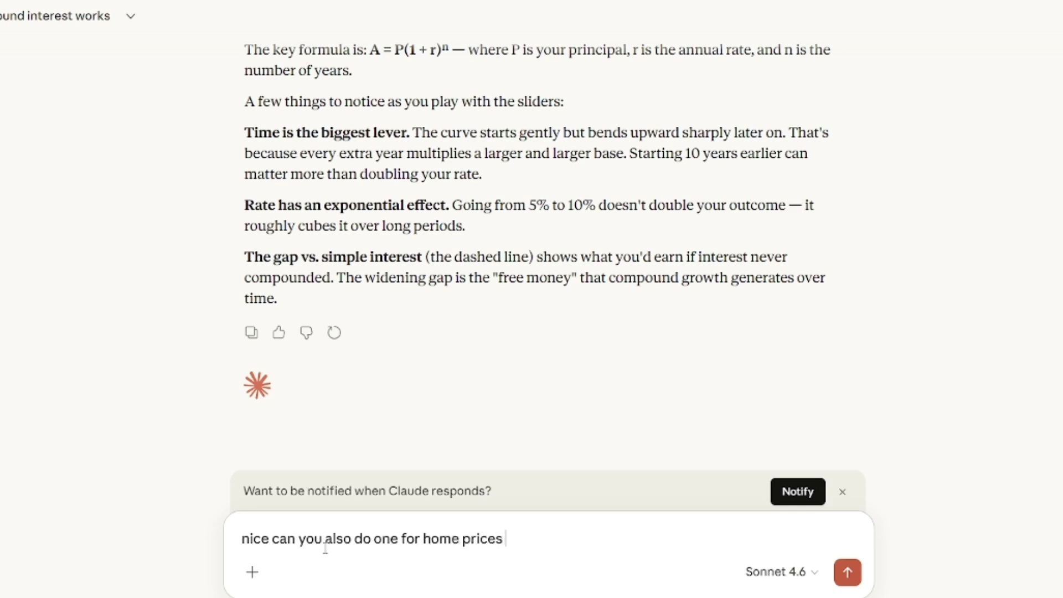
pyautogui.write(' to see how total p')
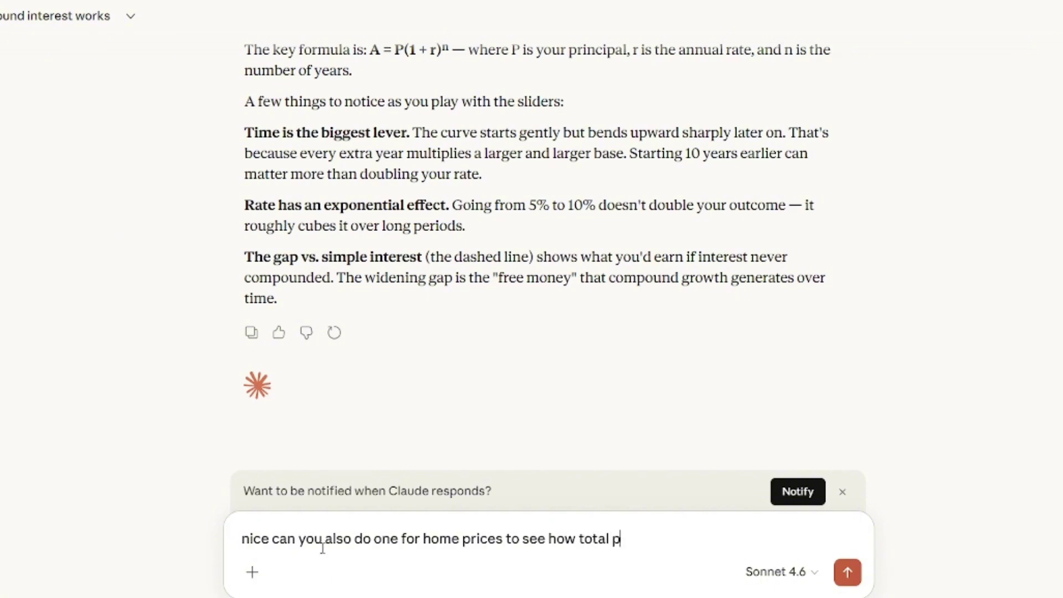
pyautogui.write('es')
pyautogui.press('BackSpace')
pyautogui.press('BackSpace')
pyautogui.press('BackSpace')
pyautogui.press('BackSpace')
pyautogui.press('BackSpace')
pyautogui.press('BackSpace')
pyautogui.press('BackSpace')
pyautogui.press('BackSpace')
pyautogui.press('BackSpace')
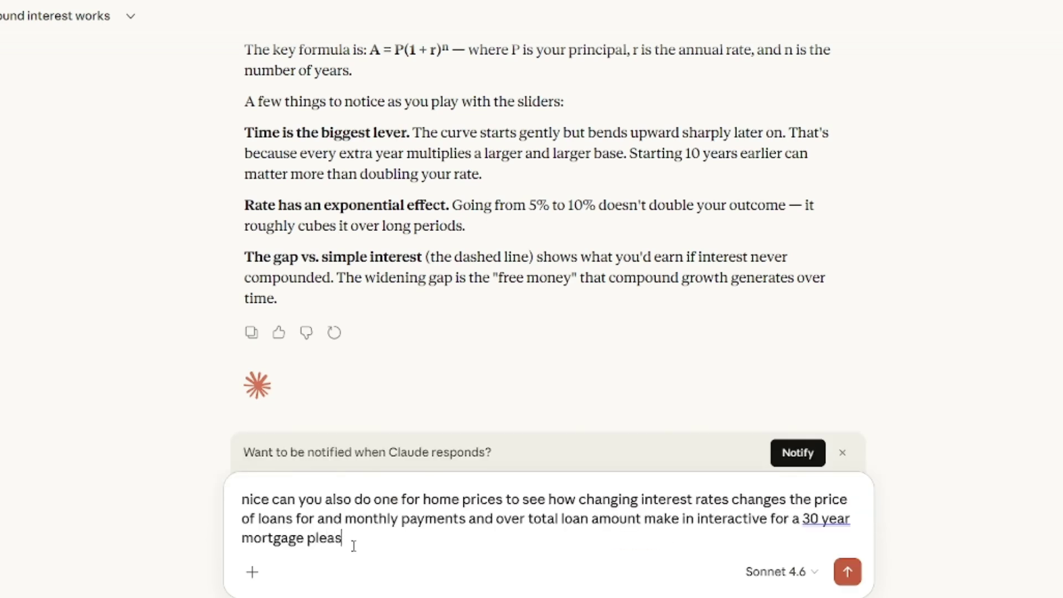
pyautogui.press('Return')
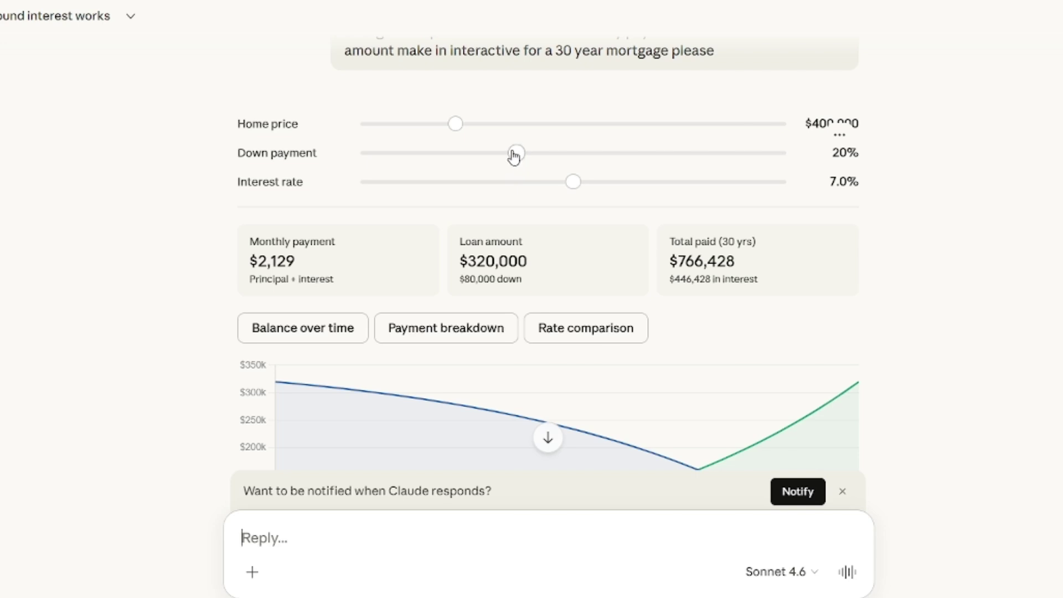
# Set the mortgage calculator's down payment to 30% and look at the visual's export options
pyautogui.moveTo(514, 156); pyautogui.dragTo(603, 152)
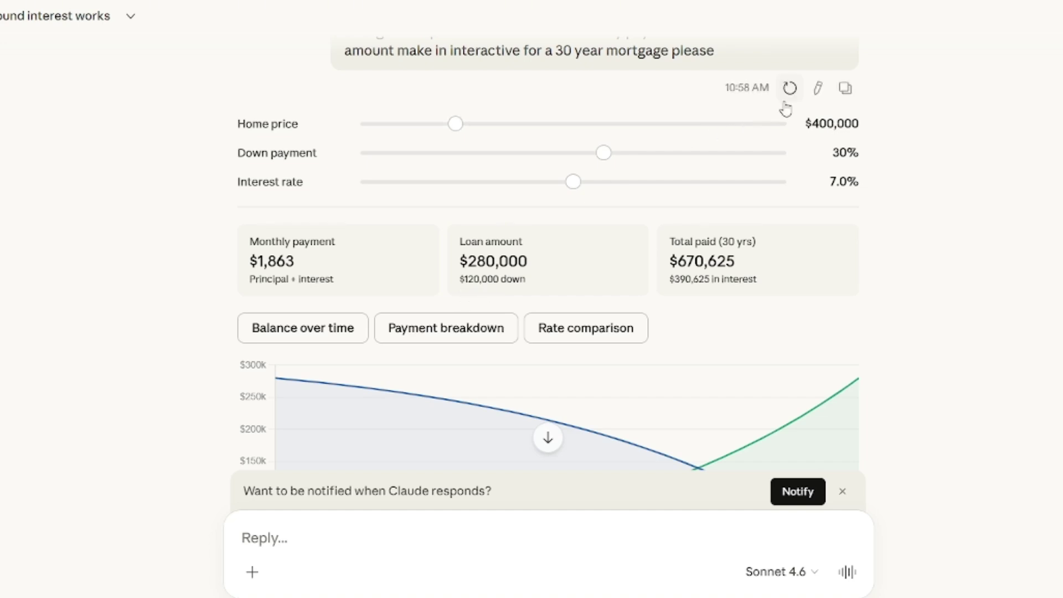
pyautogui.click(835, 135)
pyautogui.click(834, 134)
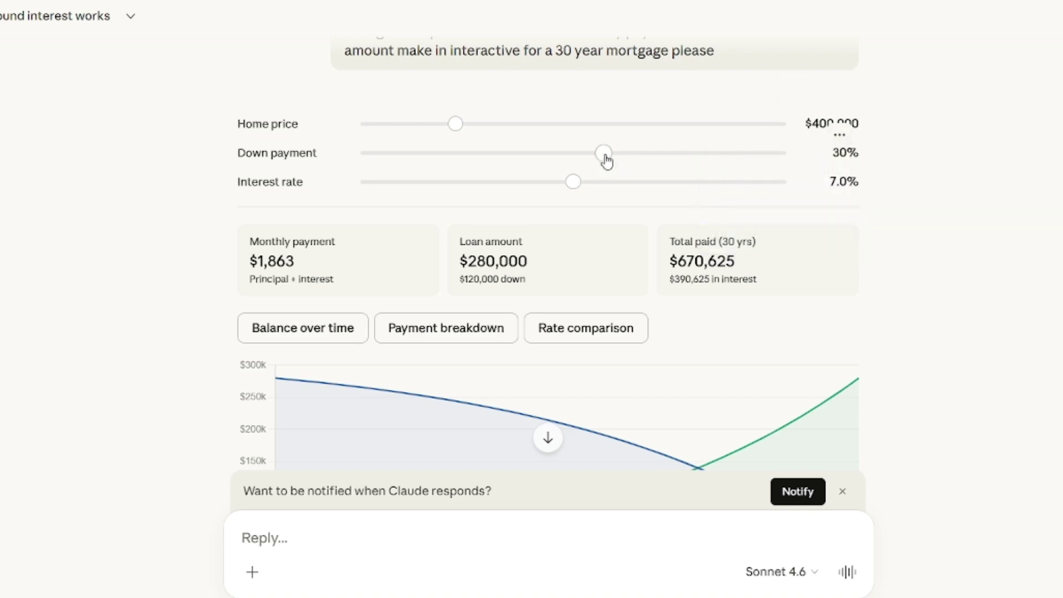
pyautogui.click(838, 138)
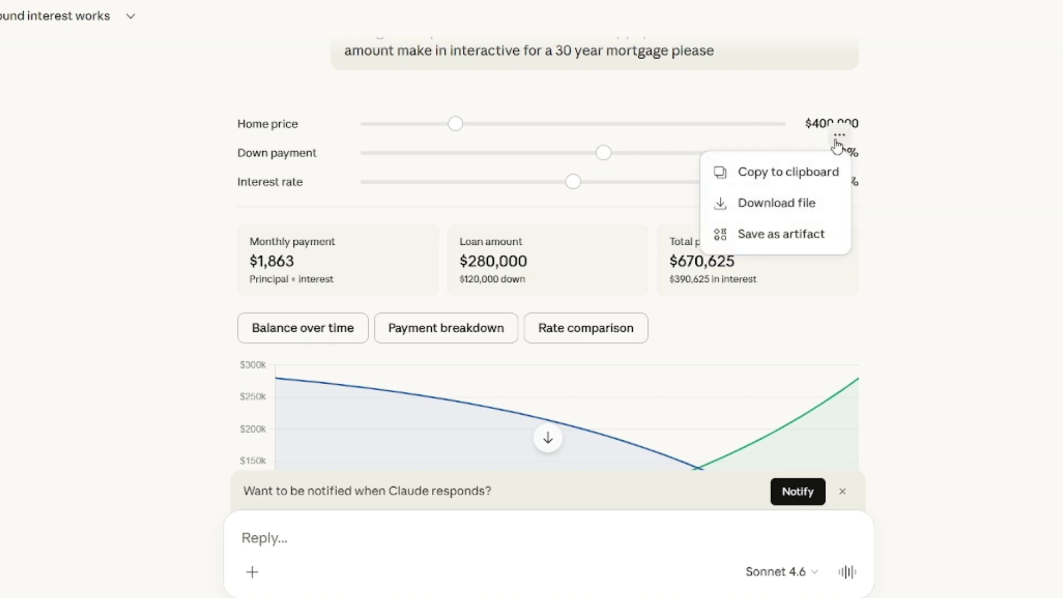
pyautogui.click(836, 141)
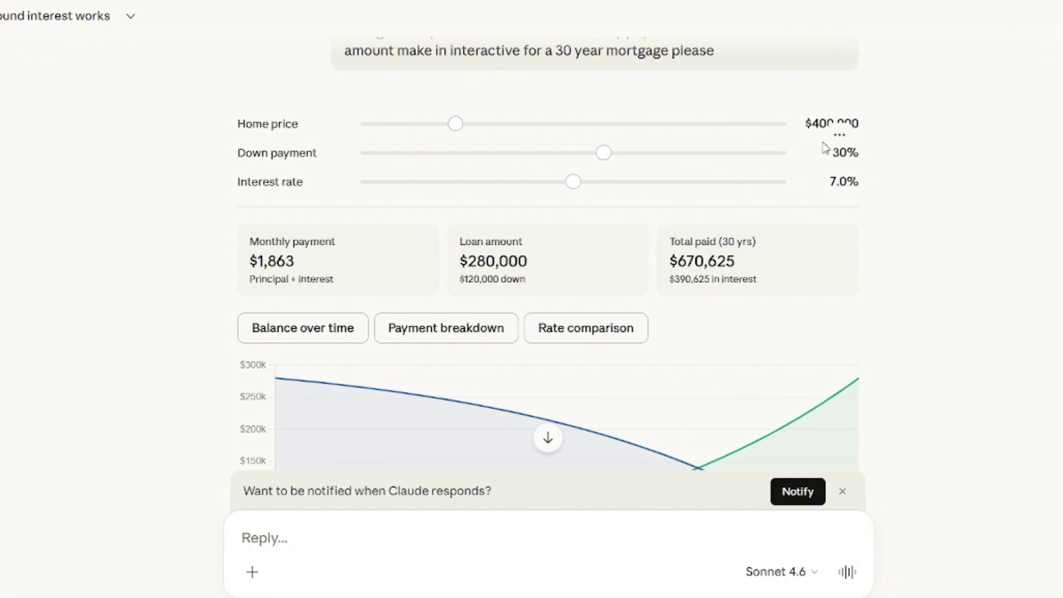
# Set the down payment to 20%, and try an interest rate of 2.0% before settling on 5.2%
pyautogui.moveTo(601, 158); pyautogui.dragTo(516, 154)
pyautogui.moveTo(573, 183); pyautogui.dragTo(368, 208)
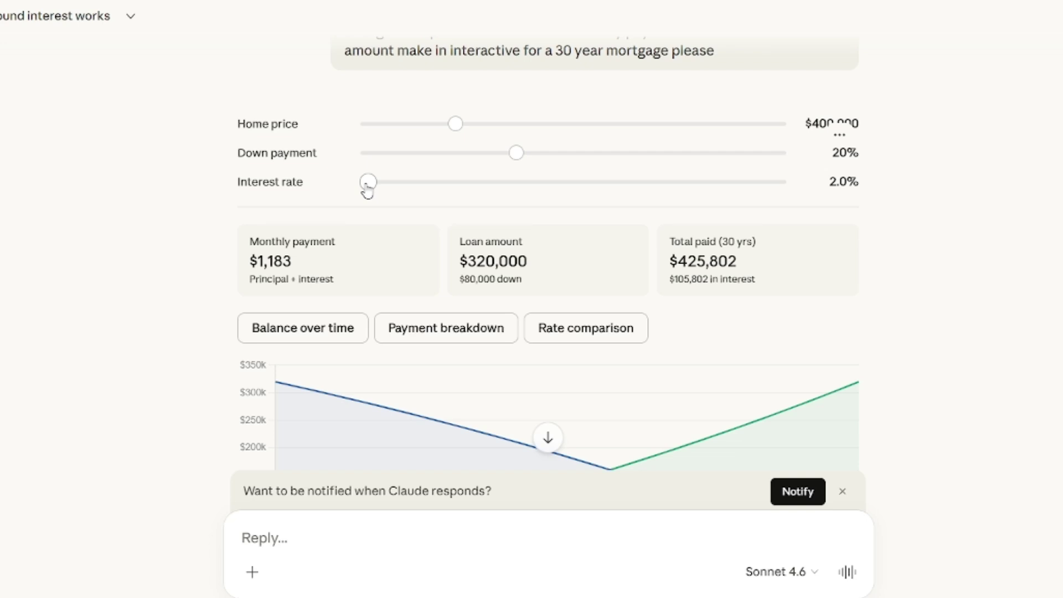
pyautogui.moveTo(367, 189); pyautogui.dragTo(499, 190)
# Review the mortgage chart and explanation, and download the calculator as mortgage_calculator.html
pyautogui.scroll(-4, 240, 263)
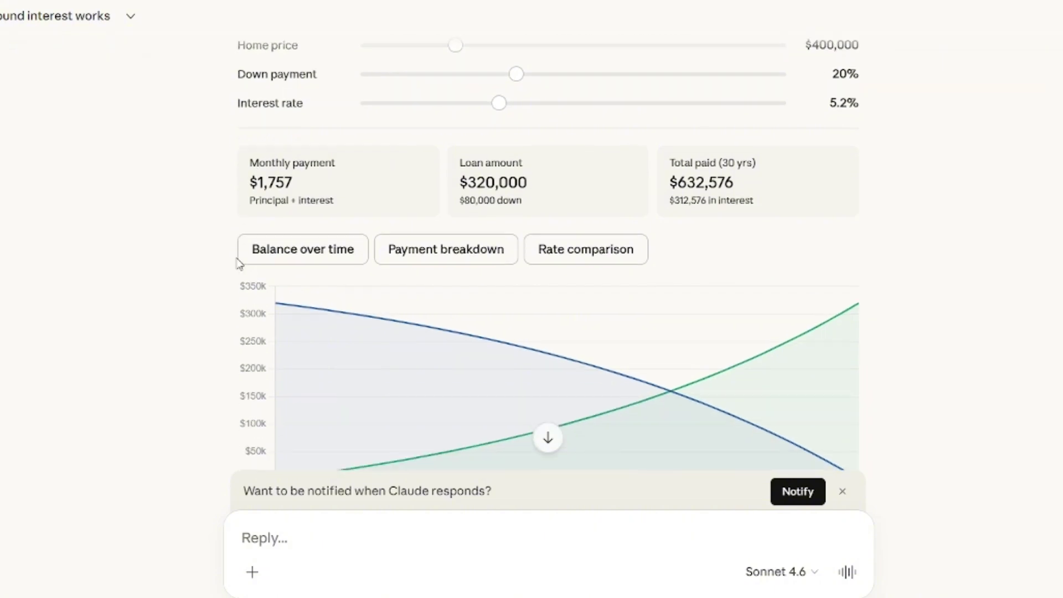
pyautogui.scroll(-2, 240, 263)
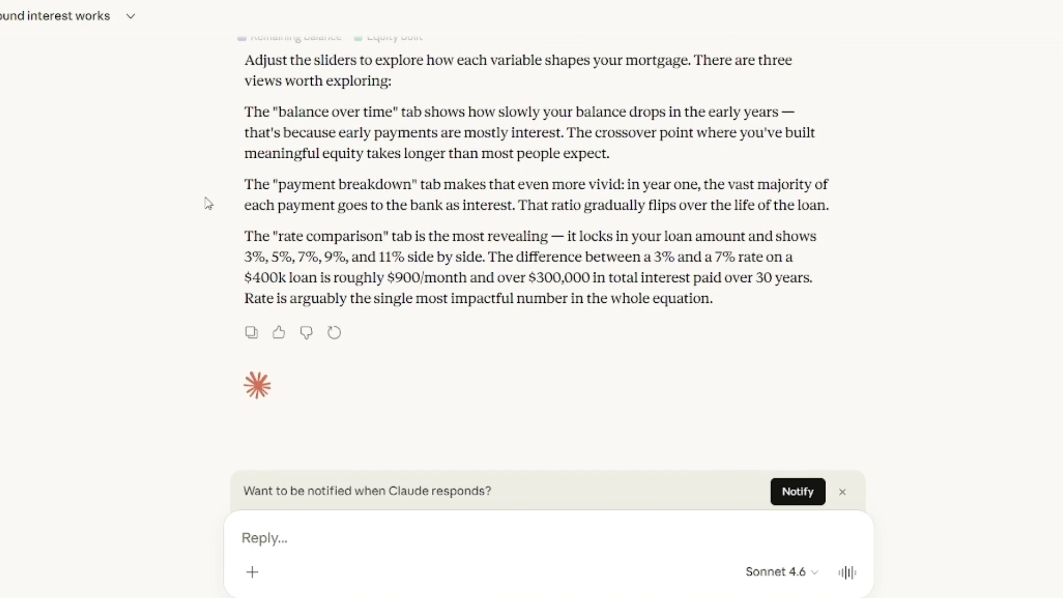
pyautogui.scroll(5, 208, 203)
pyautogui.scroll(7, 208, 203)
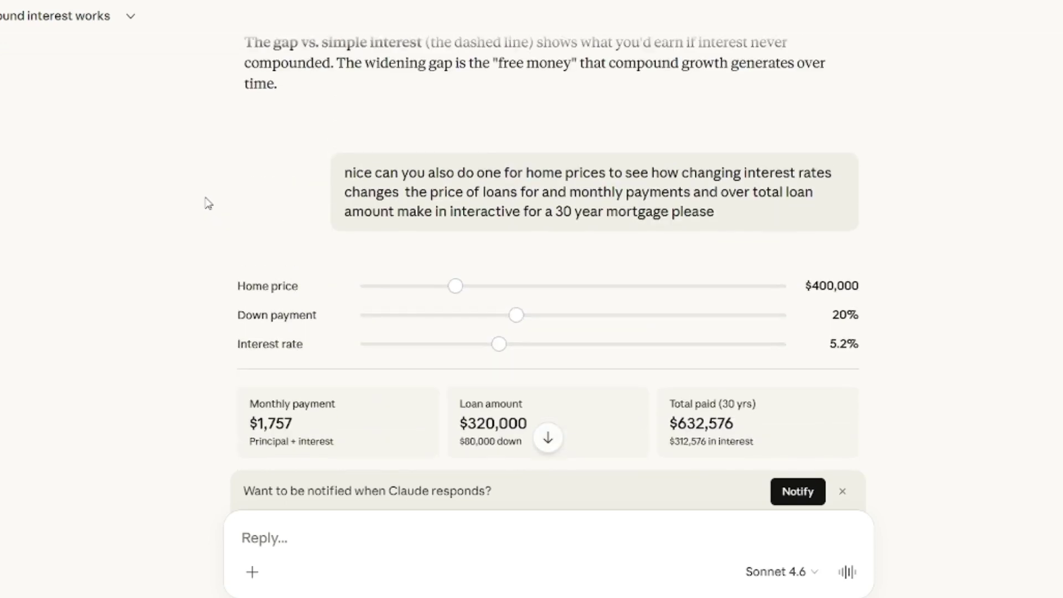
pyautogui.scroll(-2, 208, 203)
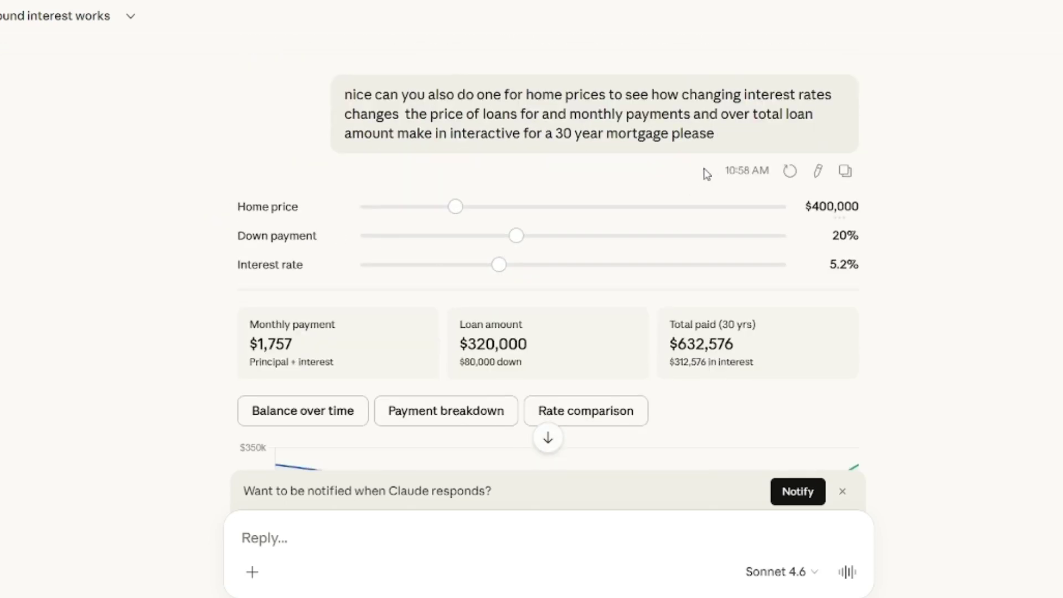
pyautogui.click(840, 219)
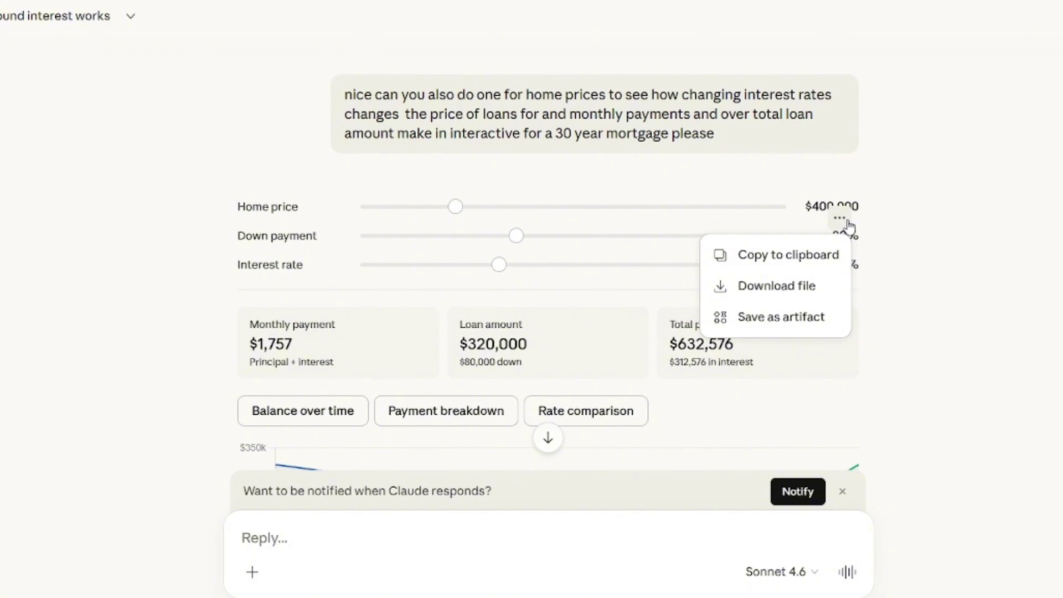
pyautogui.click(807, 302)
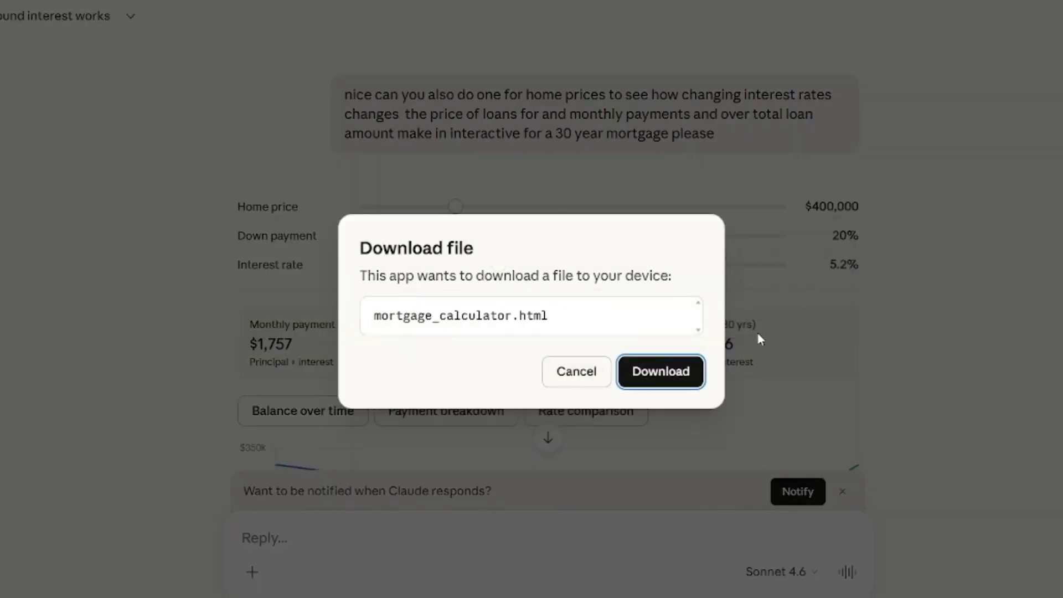
pyautogui.click(661, 371)
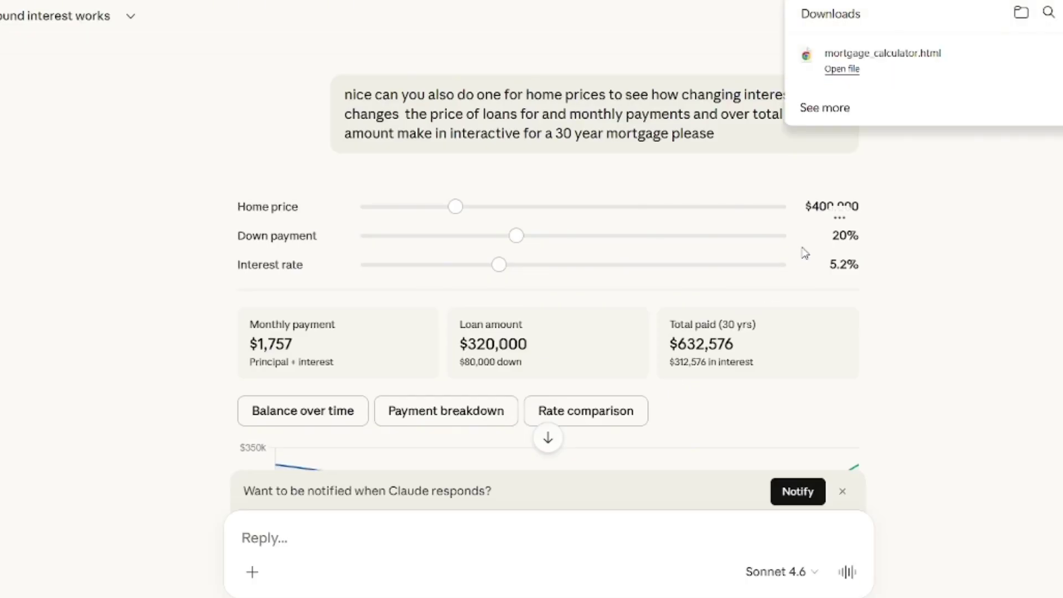
# Save the mortgage calculator as an artifact and open the downloaded mortgage_calculator.html file
pyautogui.click(839, 218)
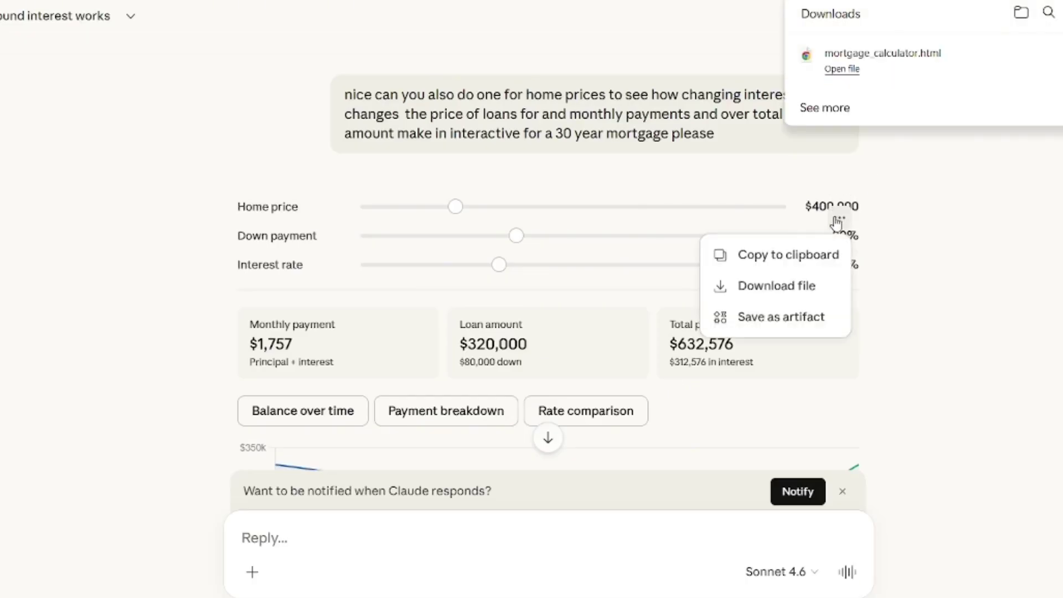
pyautogui.click(778, 319)
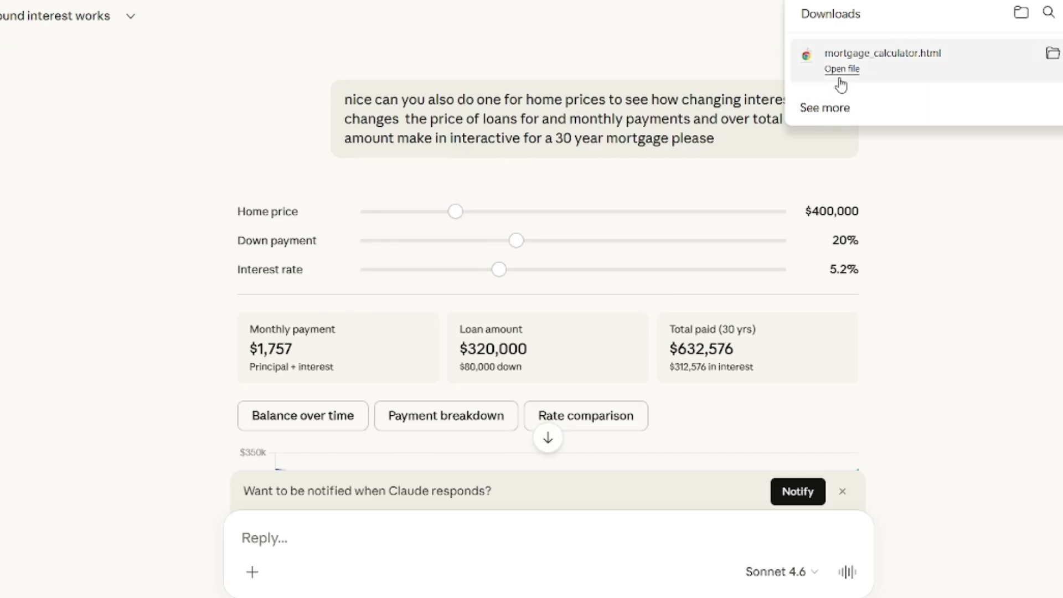
pyautogui.click(841, 69)
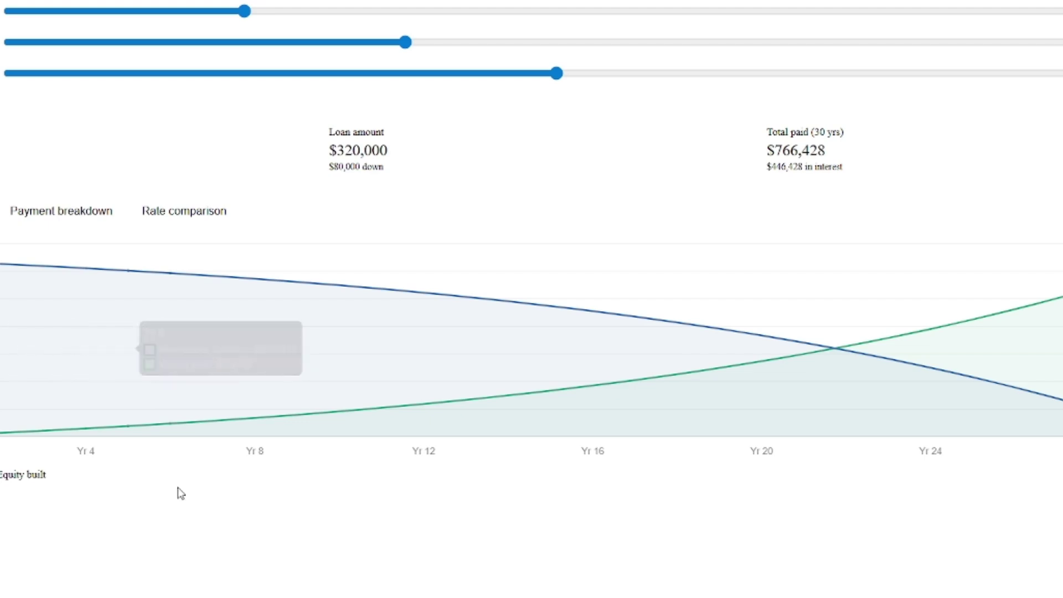
pyautogui.moveTo(215, 596)
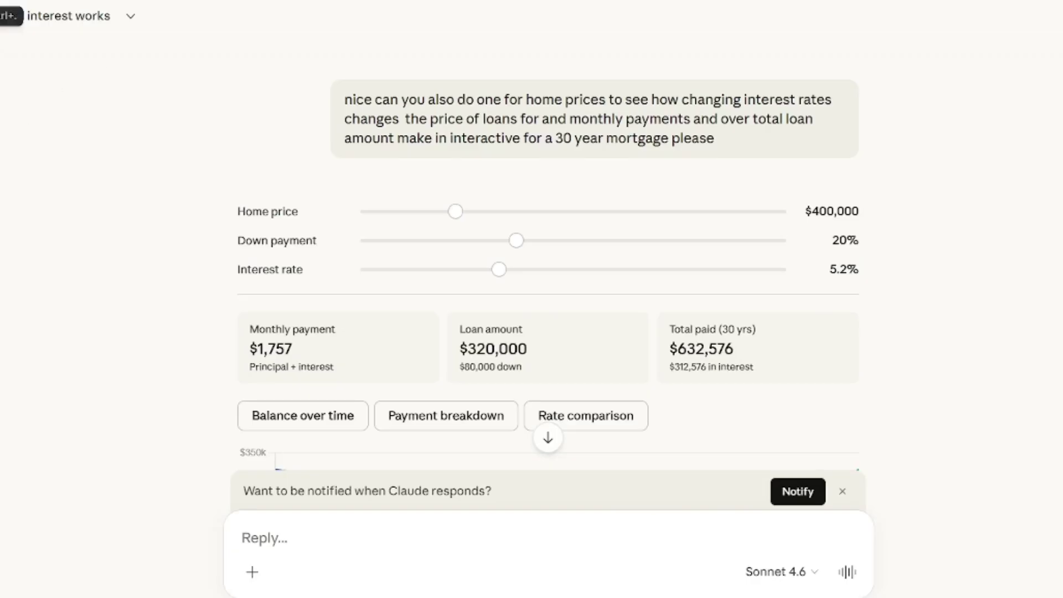
# Return to the Claude chat, show the conversation list and open the "Small YouTuber growth strategies" conversation
pyautogui.hotkey('ctrl', '.')
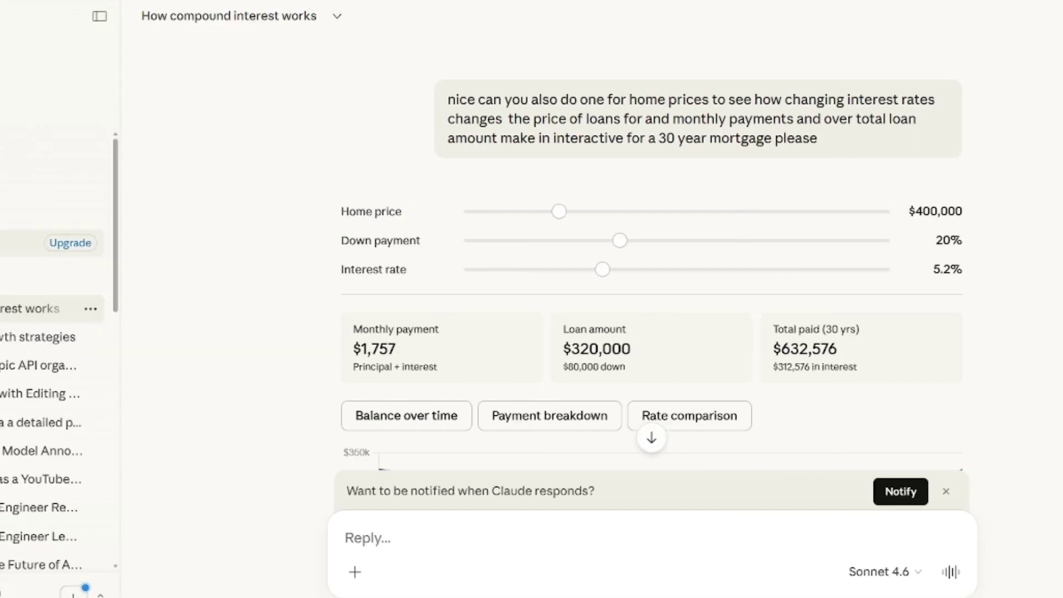
pyautogui.click(39, 337)
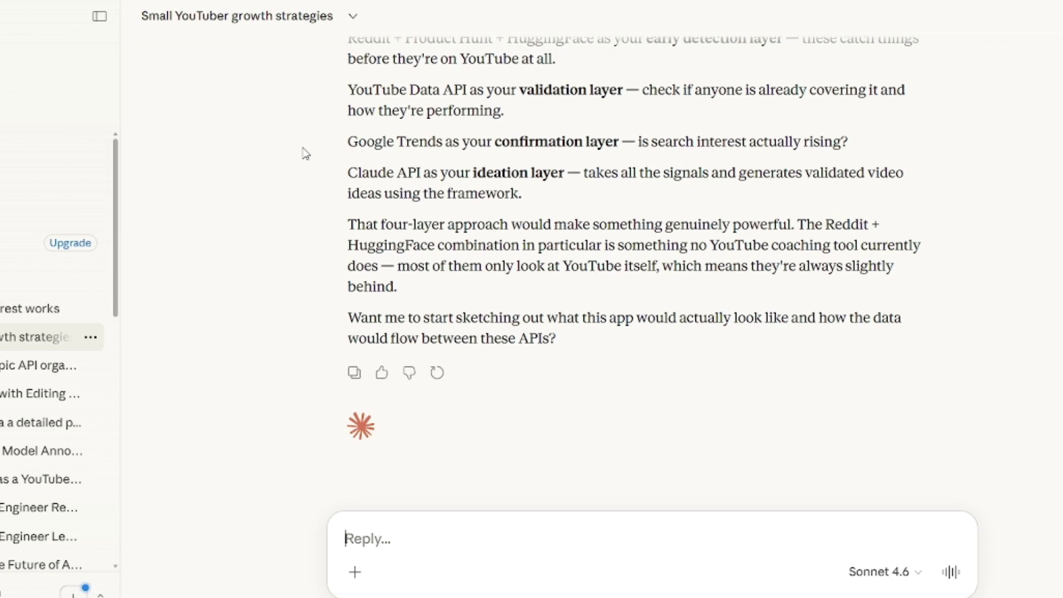
pyautogui.scroll(1, 304, 153)
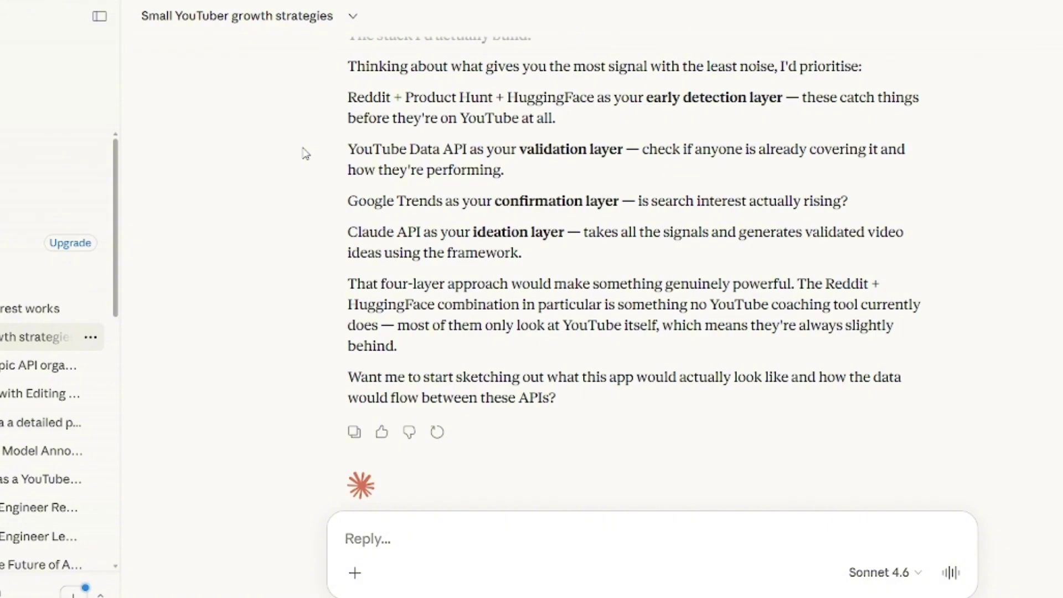
# Go back through the conversation to its opening message with the attached The Clarity Framework 2.0.html file
pyautogui.scroll(1, 304, 153)
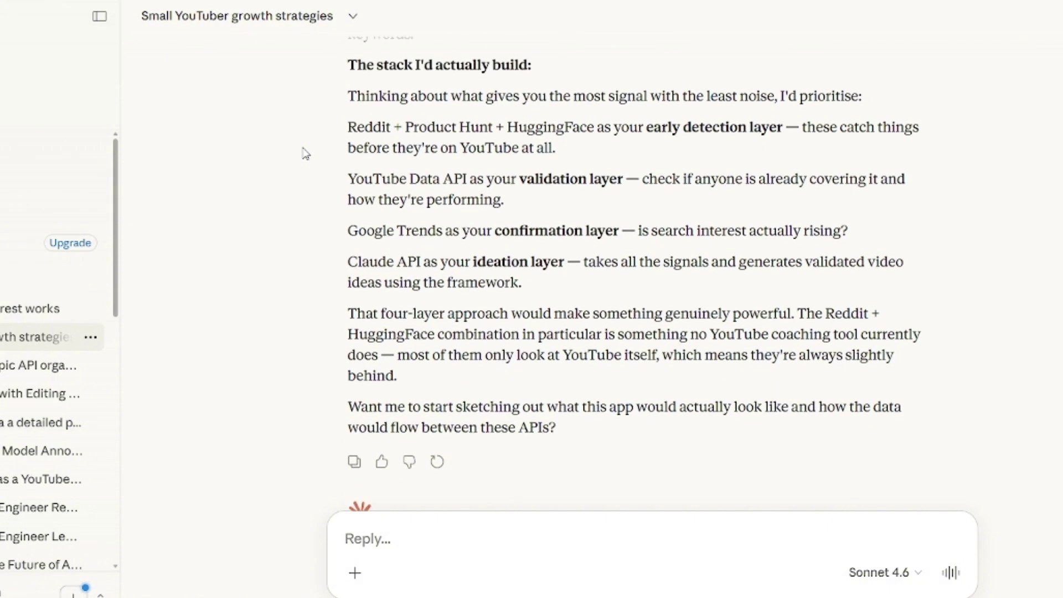
pyautogui.scroll(15, 305, 153)
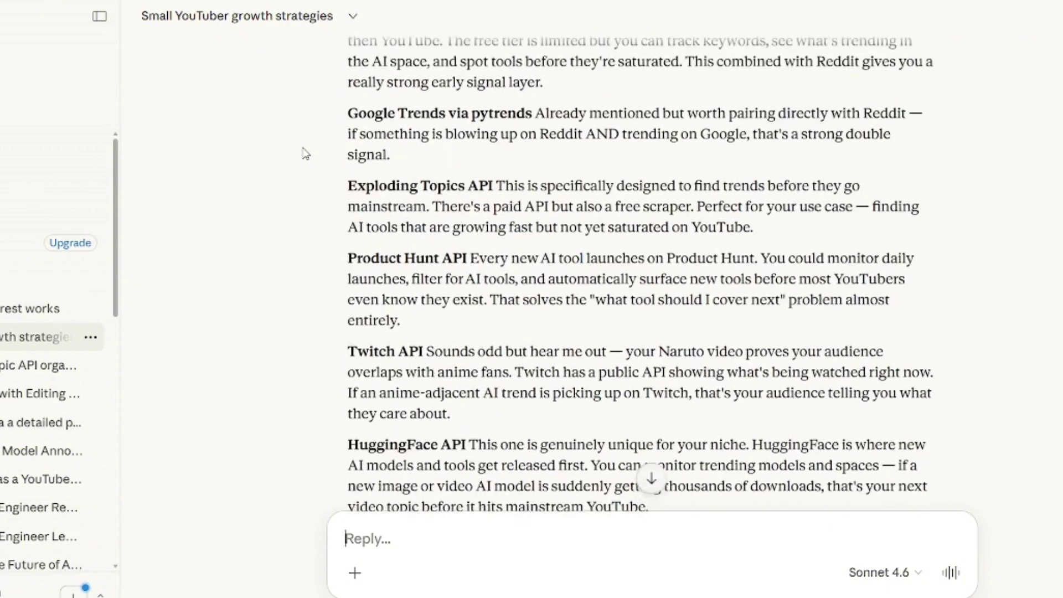
pyautogui.scroll(15, 304, 154)
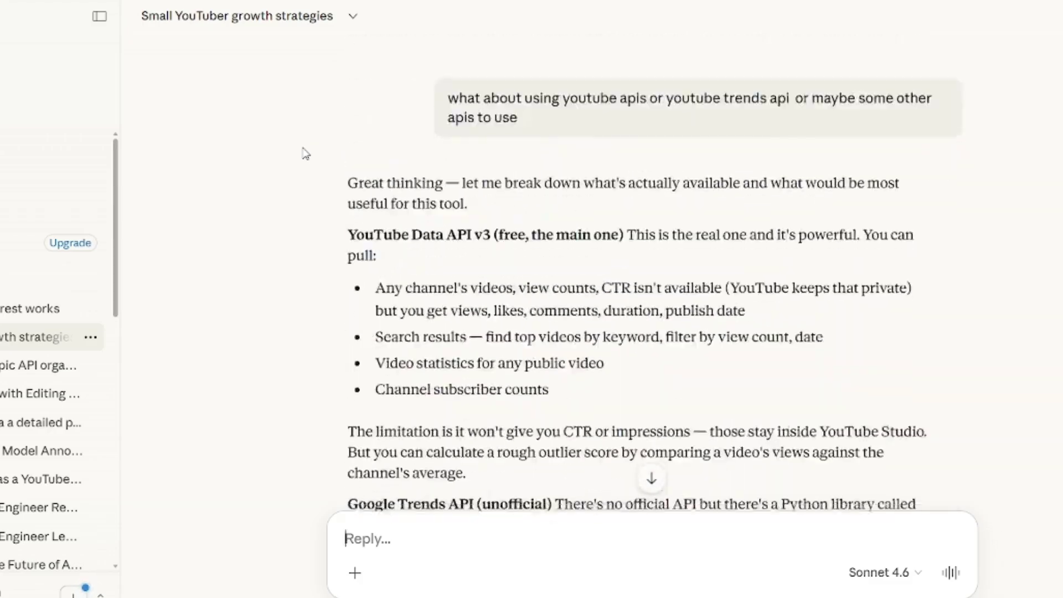
pyautogui.scroll(15, 305, 154)
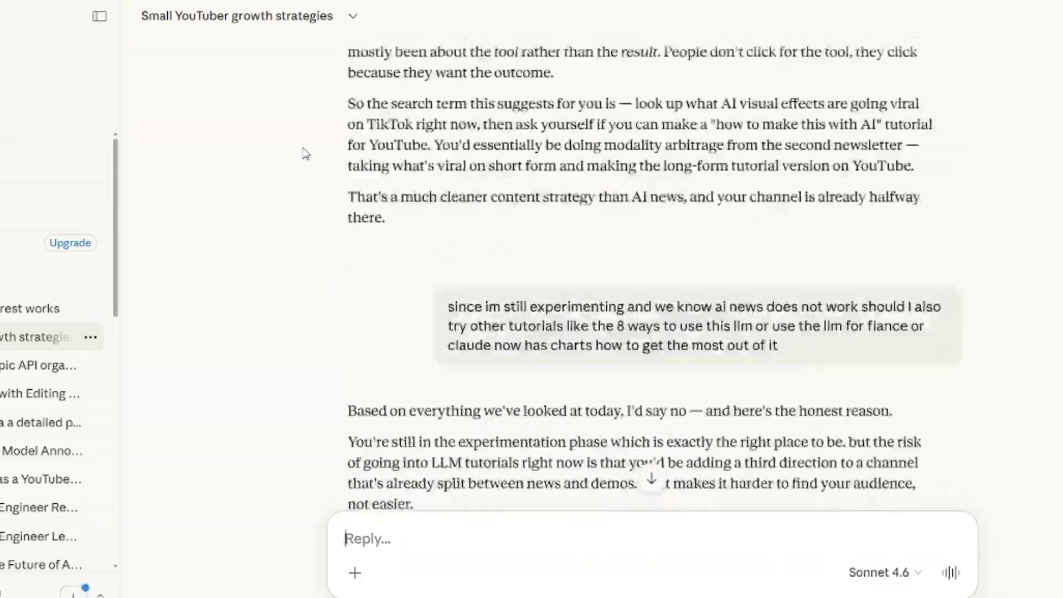
pyautogui.scroll(20, 304, 153)
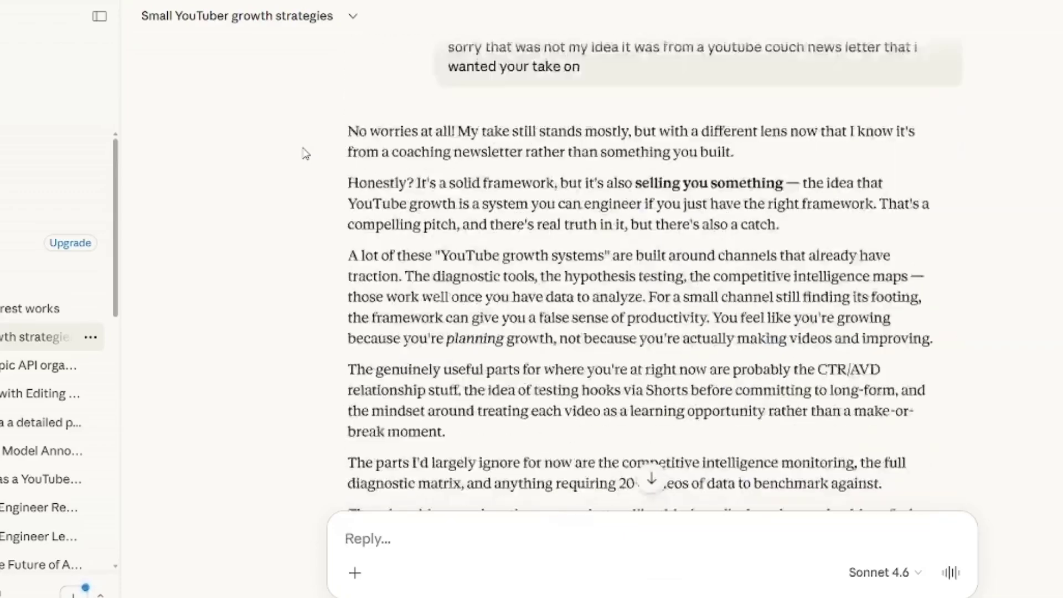
pyautogui.scroll(5, 304, 154)
pyautogui.scroll(-8, 305, 153)
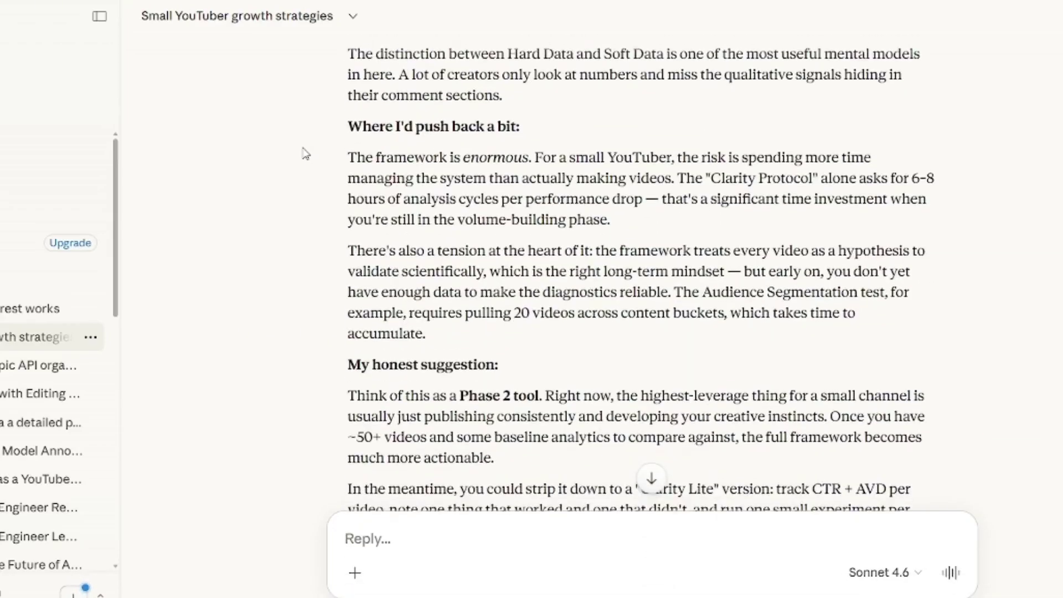
pyautogui.scroll(7, 304, 153)
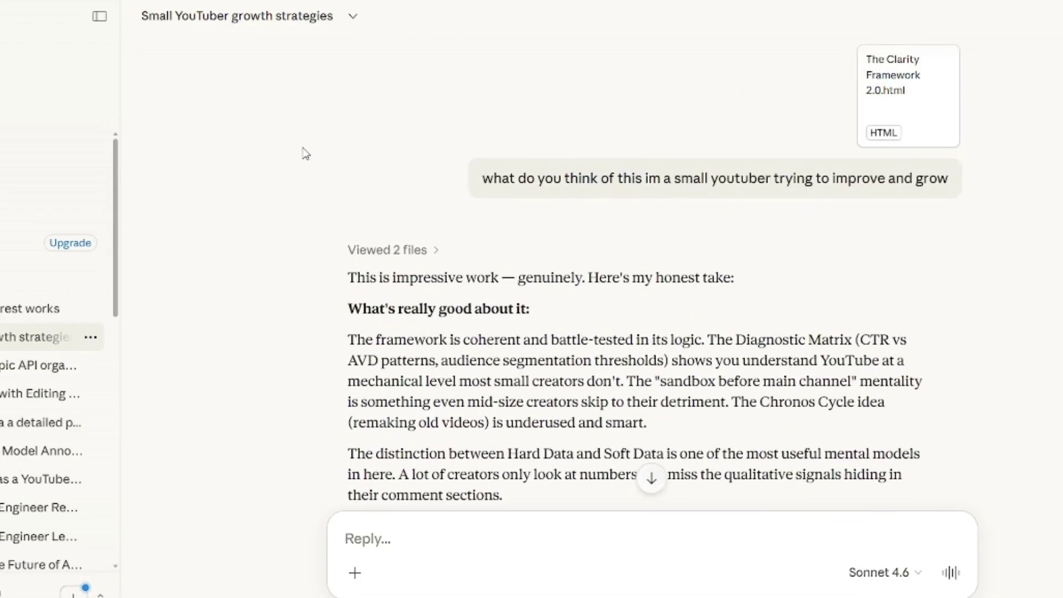
# Read Claude's first reply about the framework and continue to the answer containing the channel overview
pyautogui.scroll(-5, 304, 154)
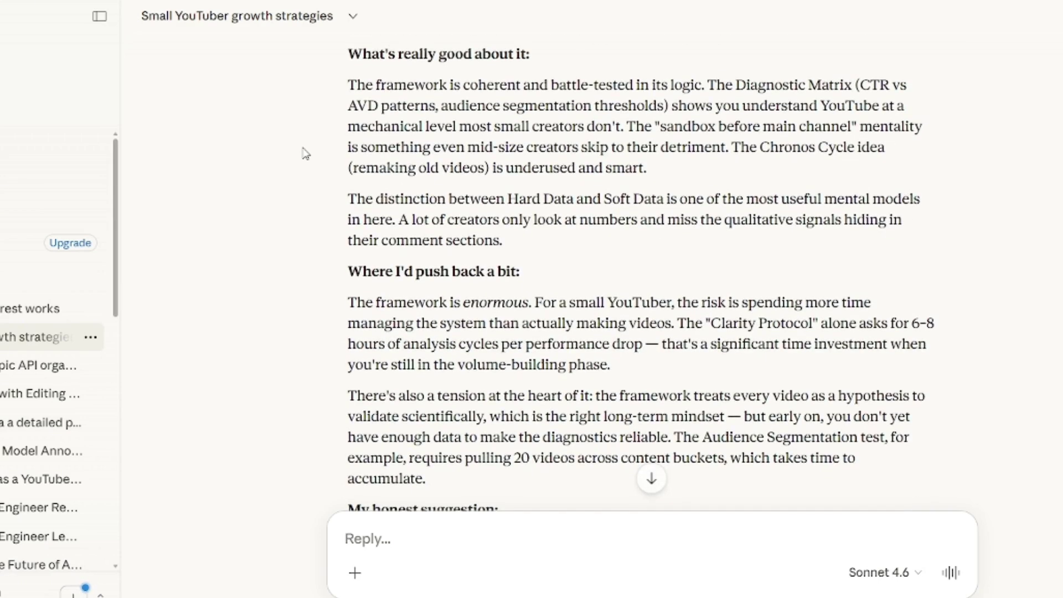
pyautogui.scroll(-3, 305, 154)
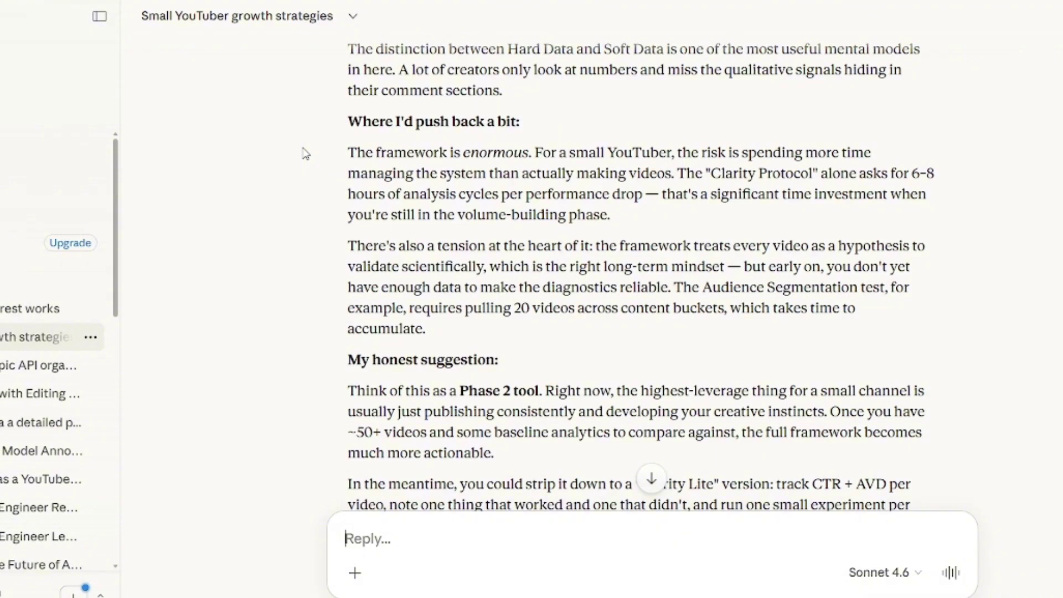
pyautogui.scroll(-4, 305, 153)
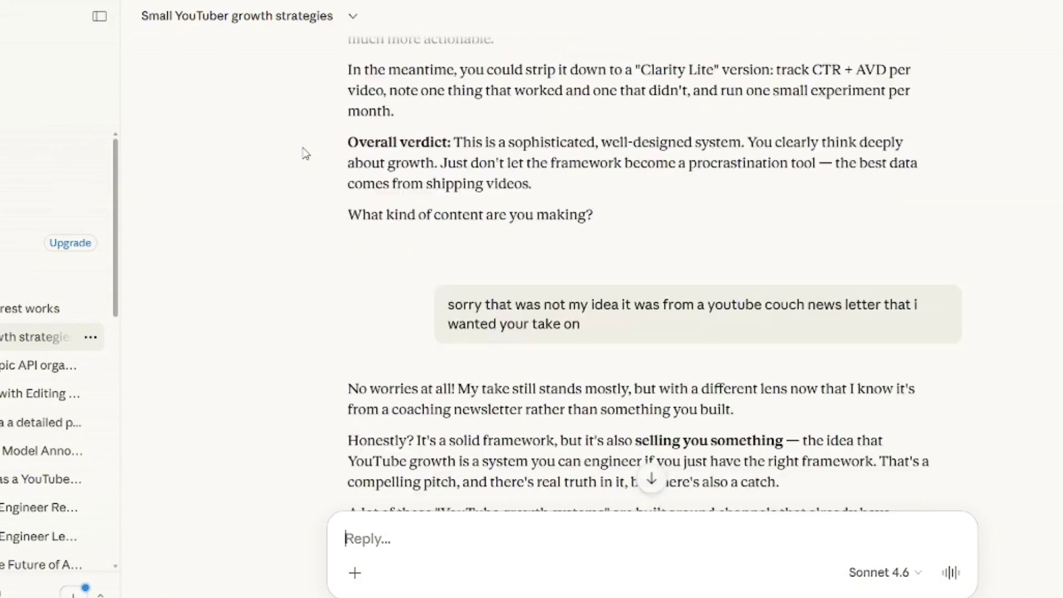
pyautogui.scroll(-10, 304, 154)
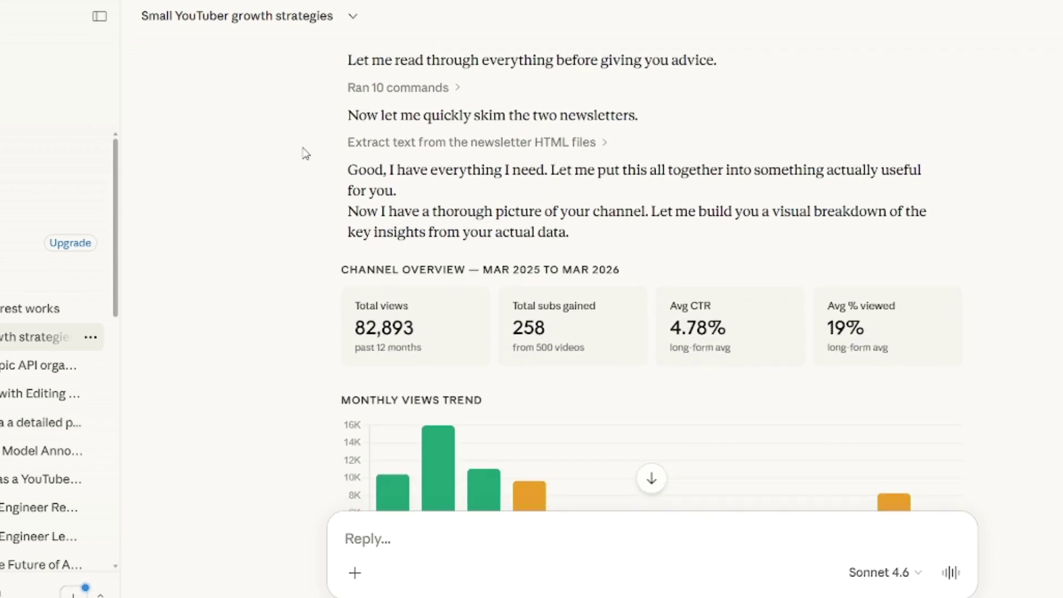
# Examine the channel overview figures and the monthly views trend chart, inspecting the March and May bars
pyautogui.scroll(2, 305, 153)
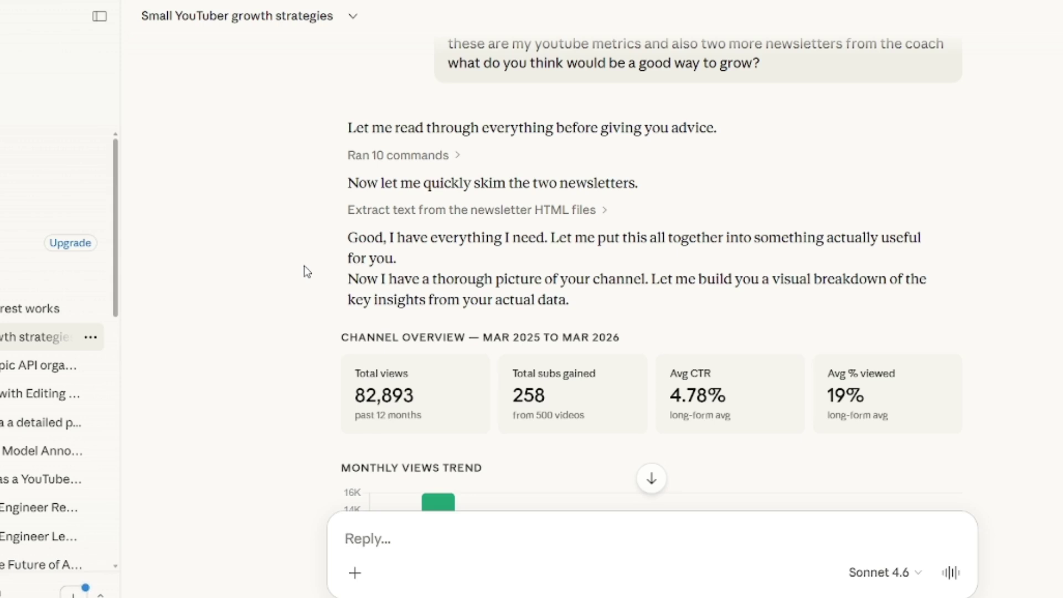
pyautogui.scroll(-1, 304, 264)
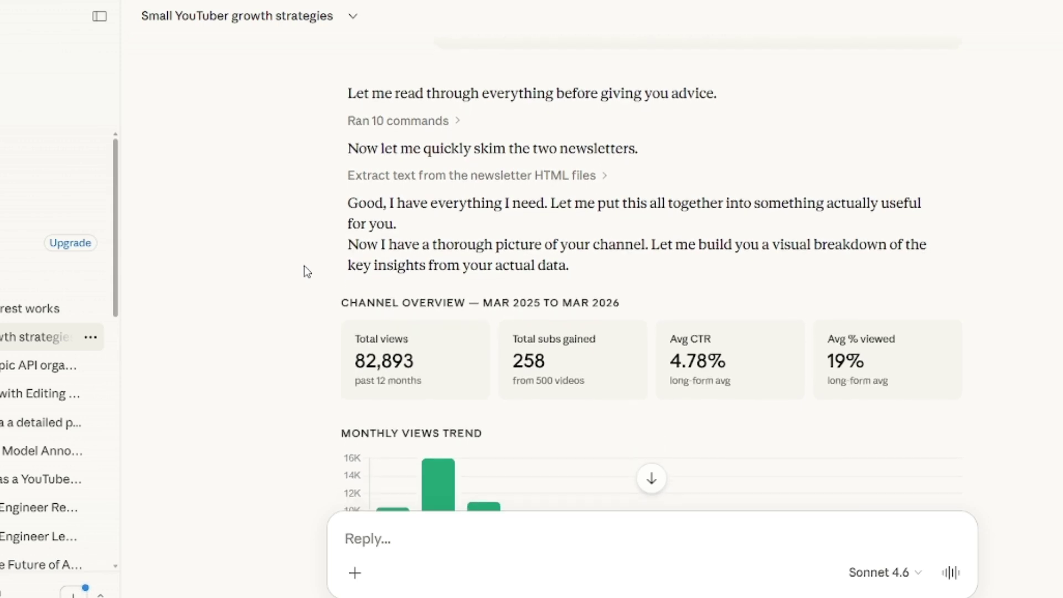
pyautogui.scroll(-3, 304, 264)
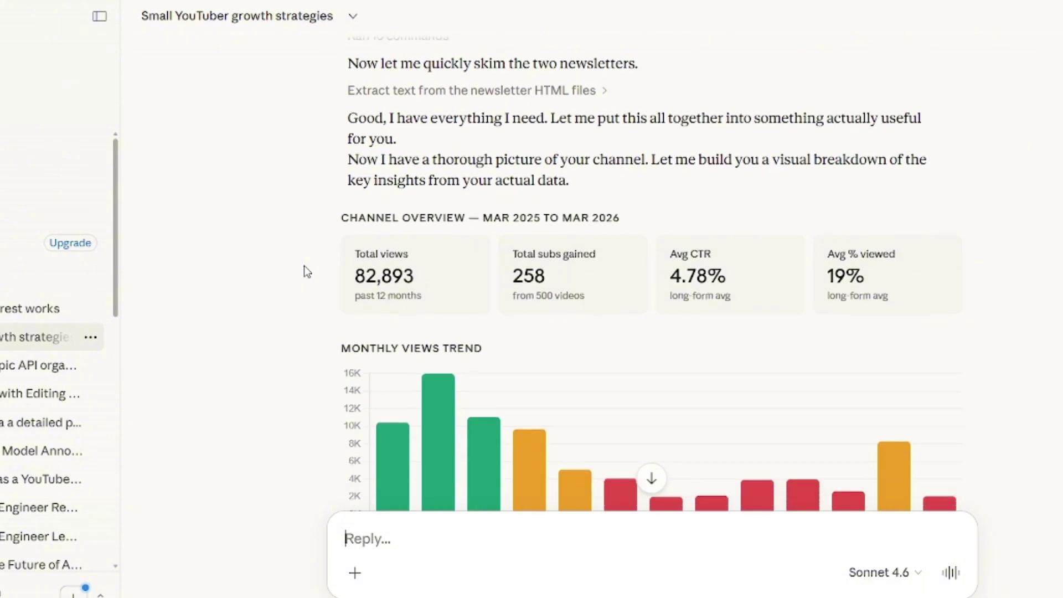
pyautogui.scroll(-1, 304, 266)
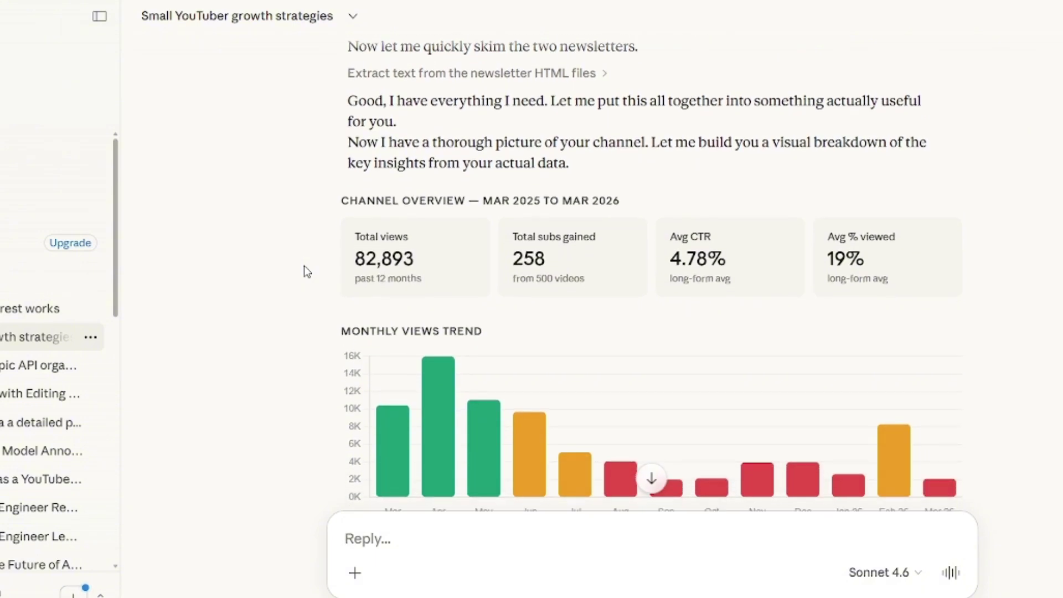
pyautogui.scroll(-2, 304, 265)
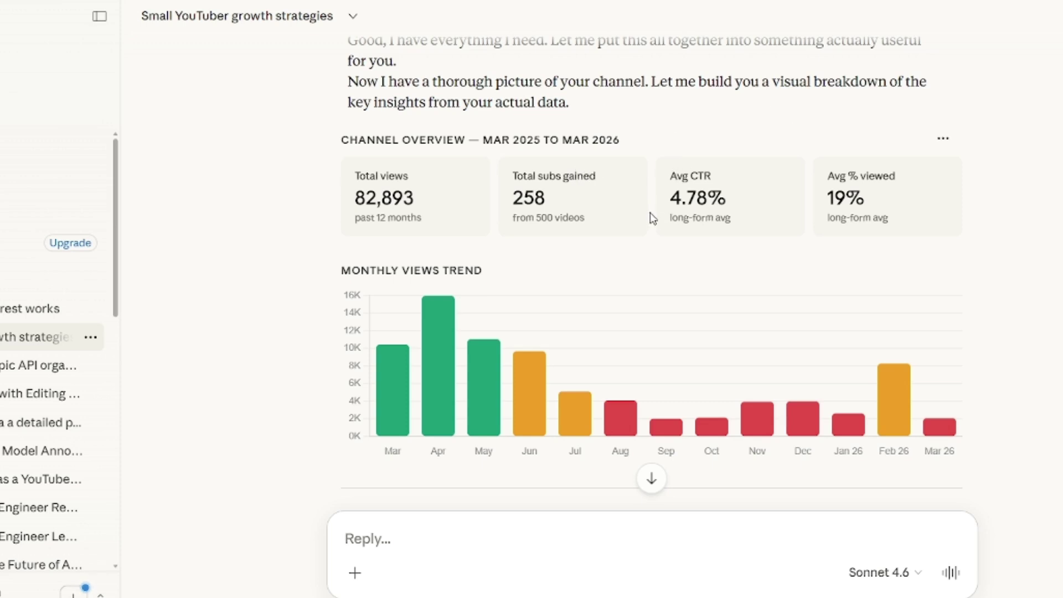
pyautogui.scroll(-2, 652, 217)
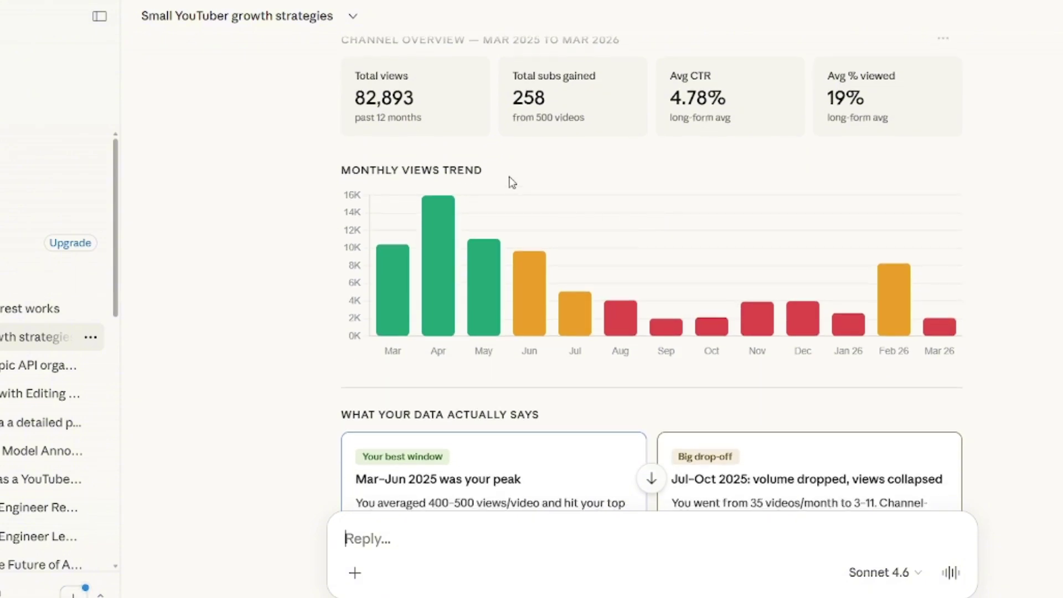
pyautogui.moveTo(396, 265)
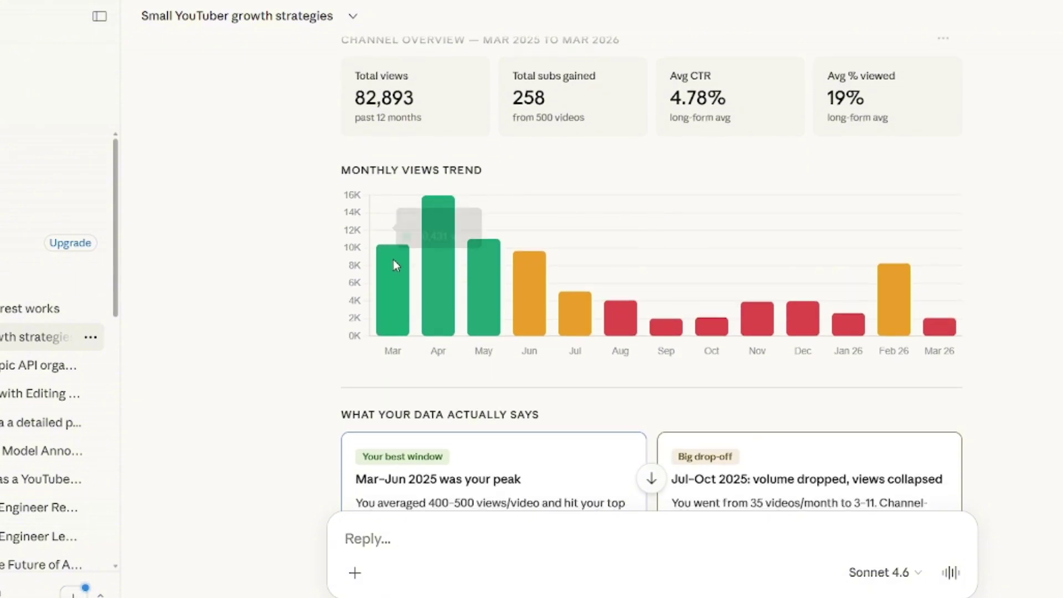
pyautogui.moveTo(476, 260)
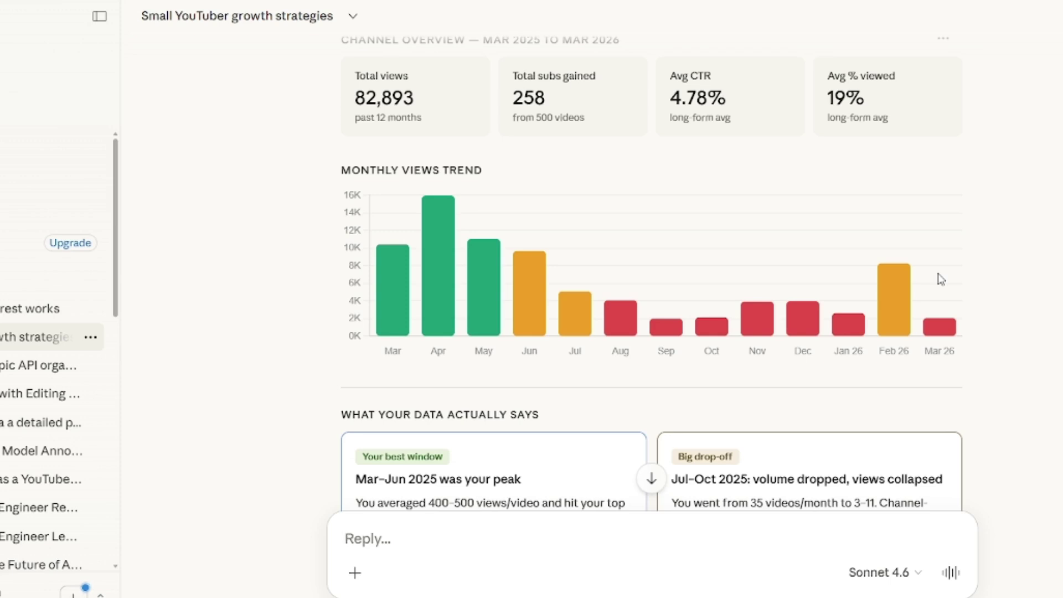
# Read the insight cards under "What your data actually says", from the best window to the low sub conversion card
pyautogui.scroll(-2, 941, 278)
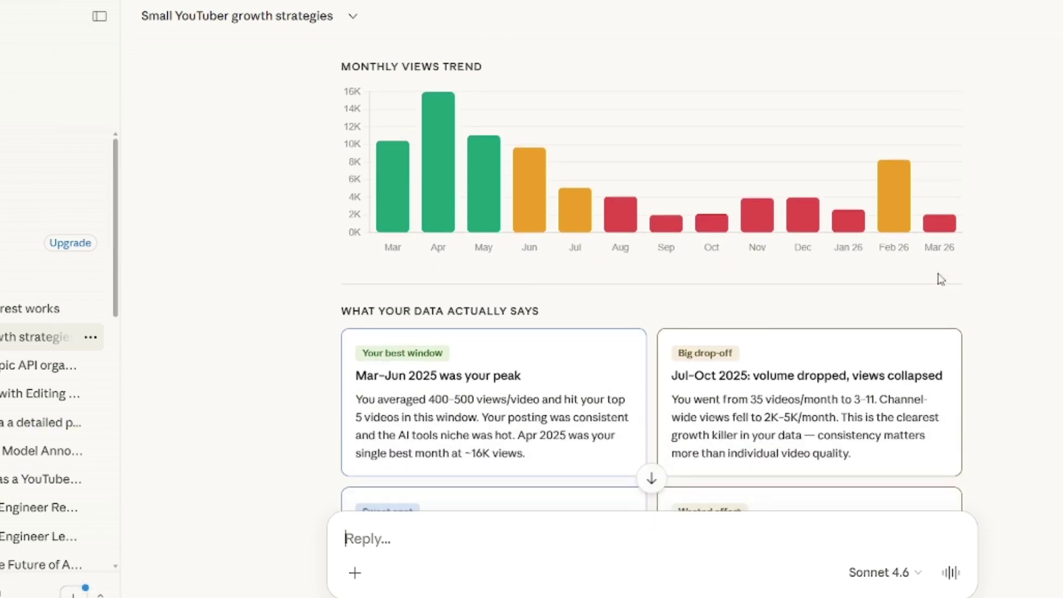
pyautogui.scroll(-2, 941, 279)
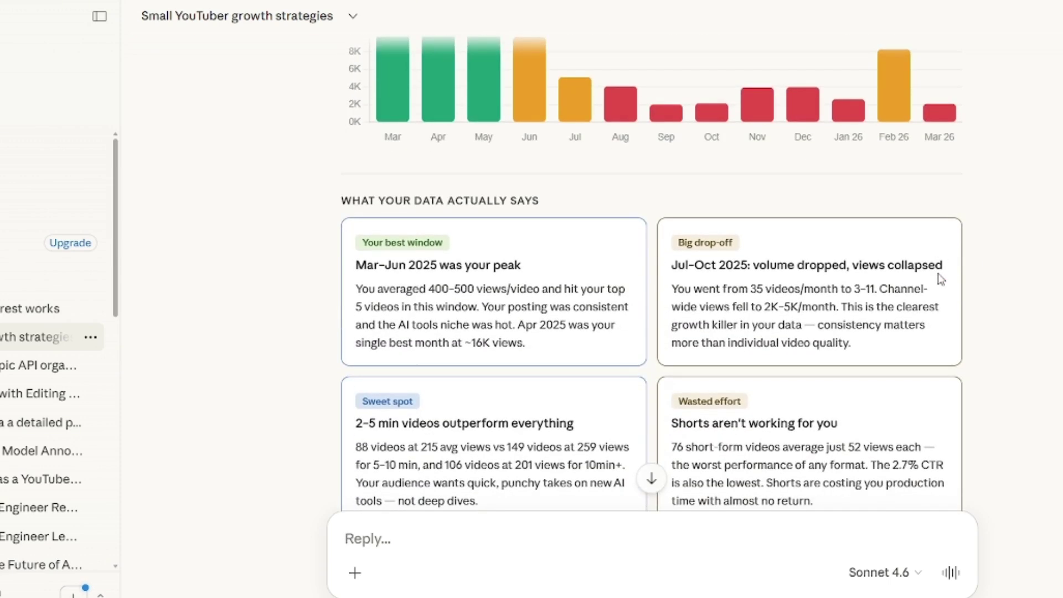
pyautogui.scroll(-2, 941, 278)
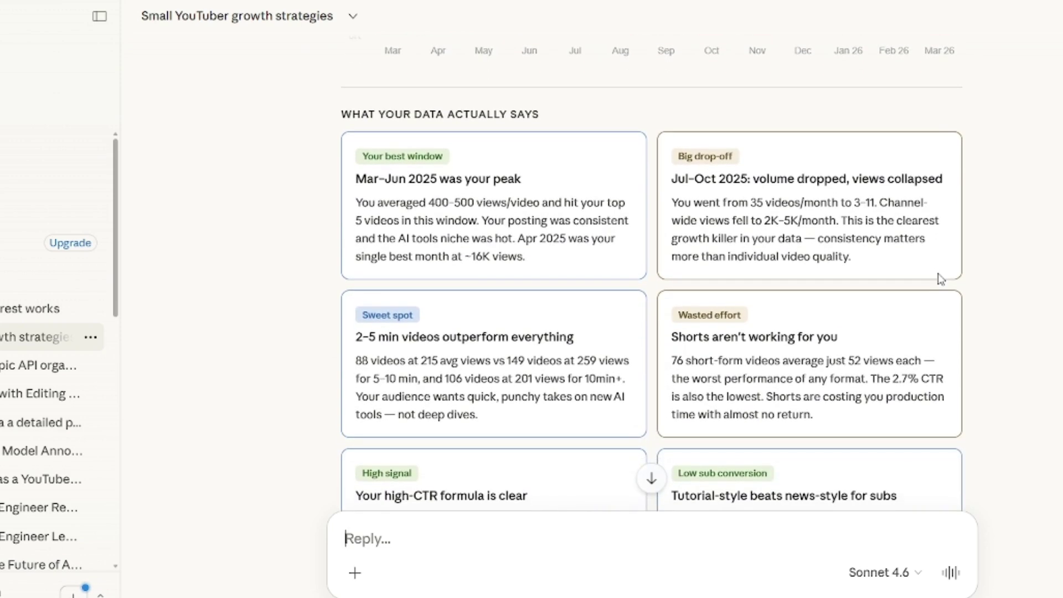
pyautogui.scroll(-1, 941, 278)
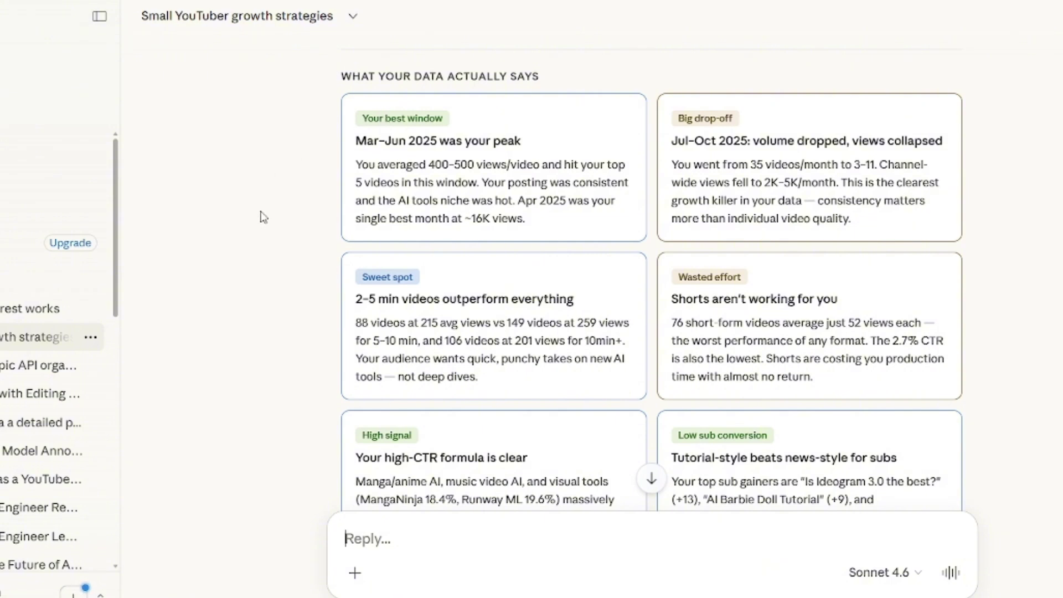
pyautogui.scroll(-2, 258, 264)
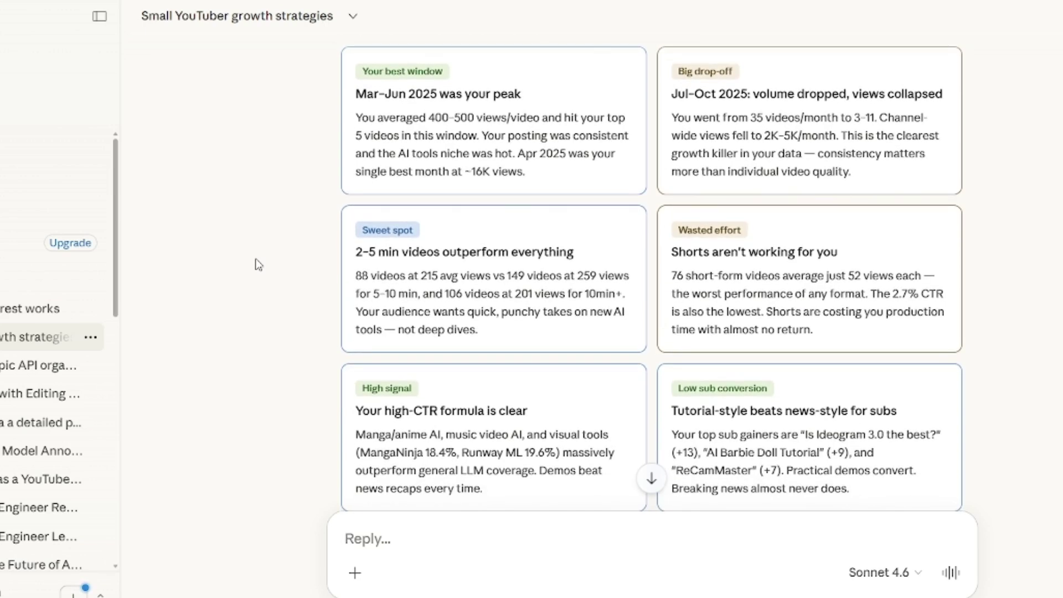
pyautogui.scroll(-2, 258, 264)
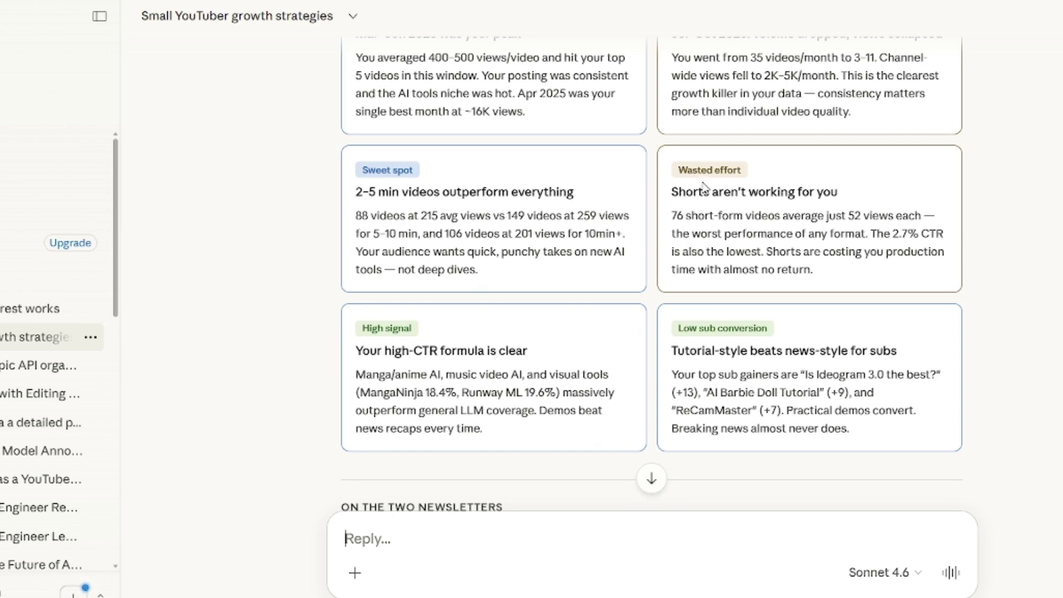
# Highlight the "Shorts aren't working for you" heading, clear the selection, and reread the insight cards through to the newsletter section
pyautogui.moveTo(672, 199); pyautogui.dragTo(867, 204)
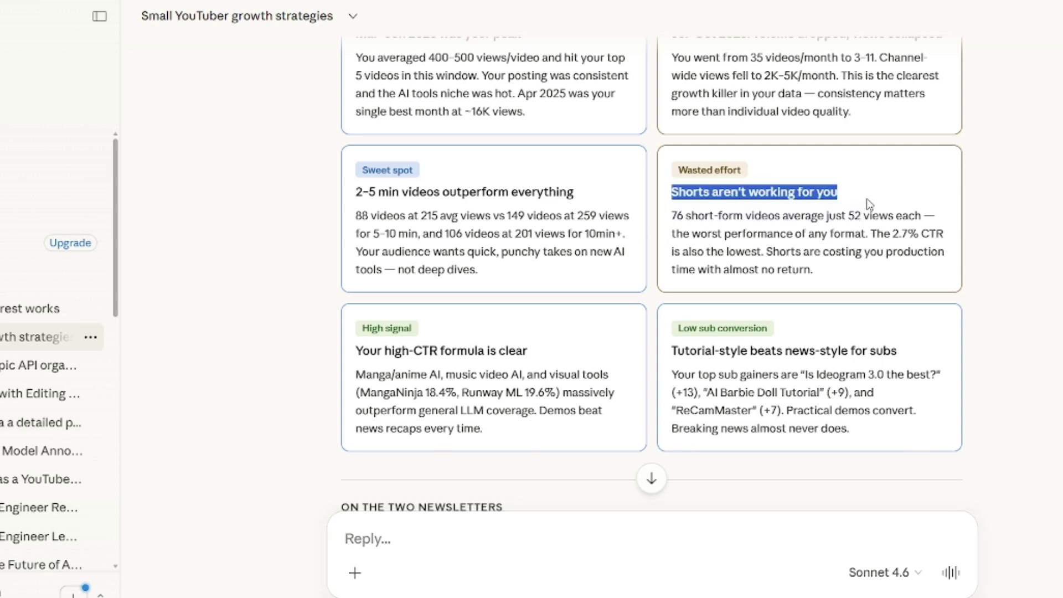
pyautogui.click(920, 200)
pyautogui.scroll(3, 921, 197)
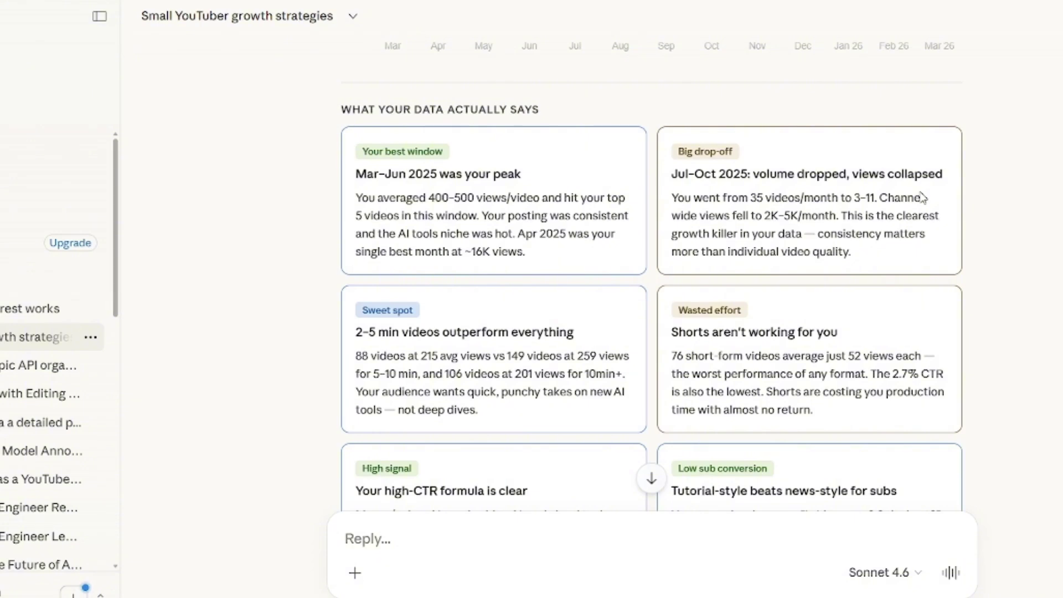
pyautogui.scroll(-1, 922, 198)
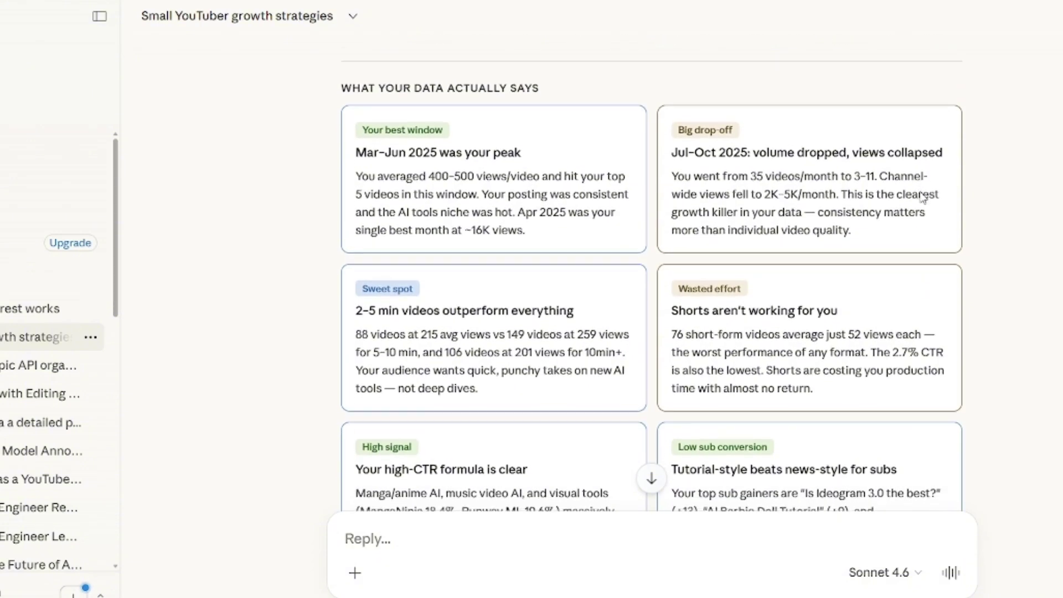
pyautogui.scroll(-4, 922, 198)
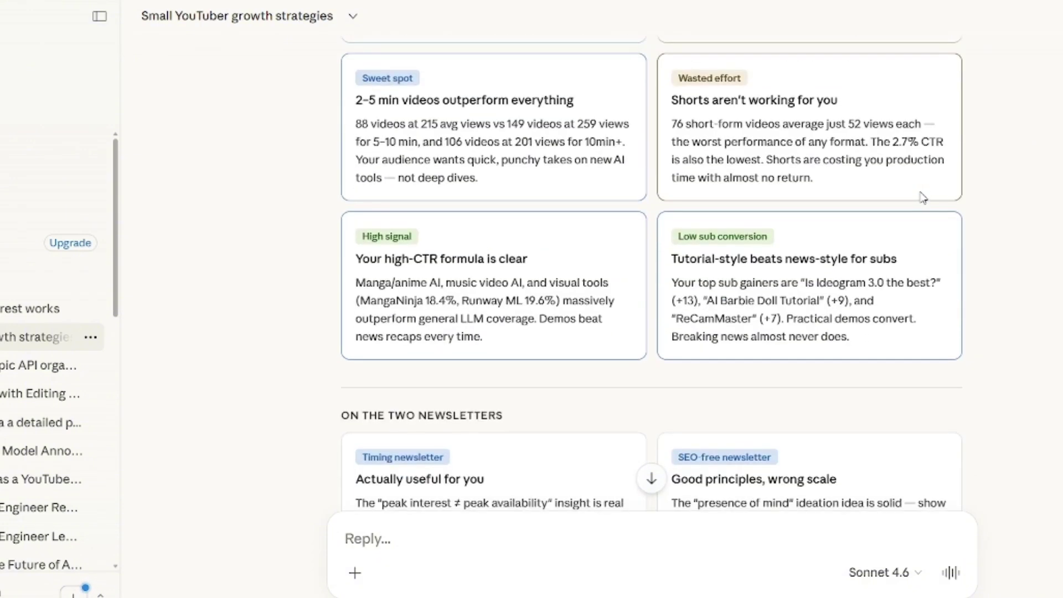
pyautogui.scroll(-2, 922, 197)
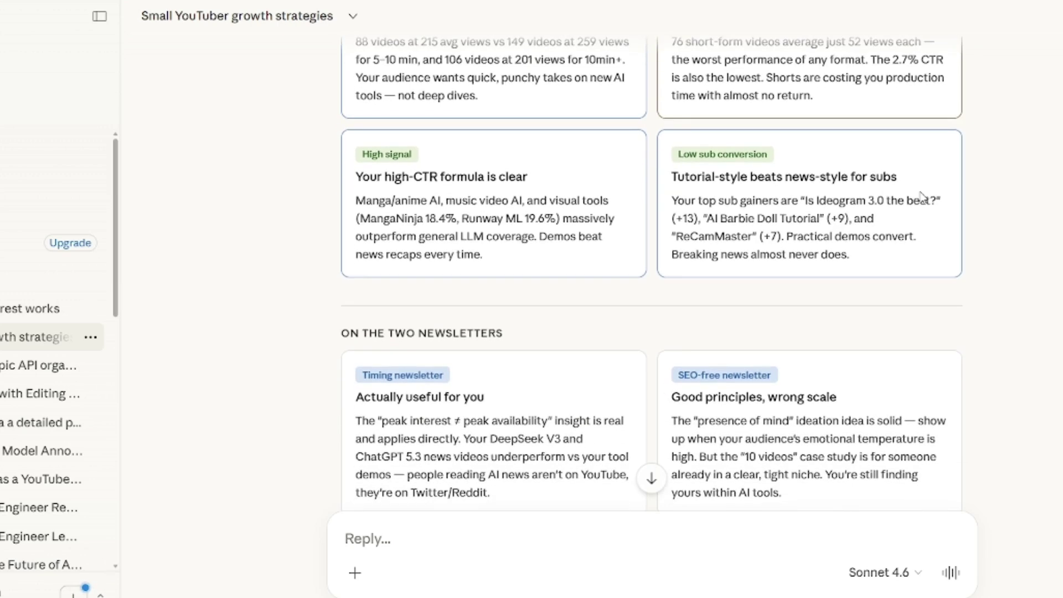
pyautogui.scroll(-1, 922, 198)
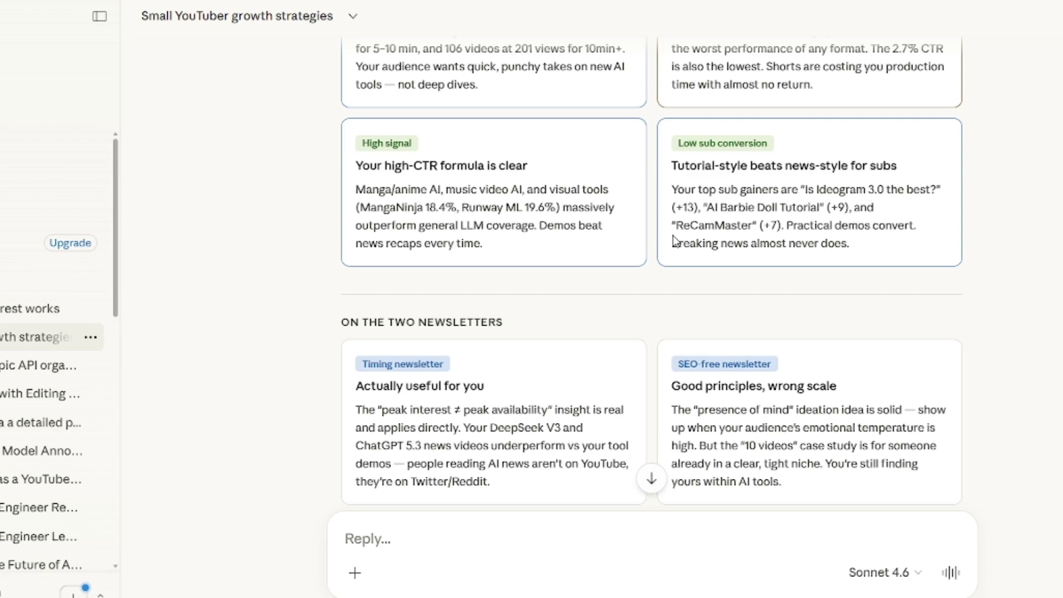
# Review the two newsletter cards, the demo vs news breakdown, and the written recommendations down to the Figma link message
pyautogui.scroll(-4, 674, 241)
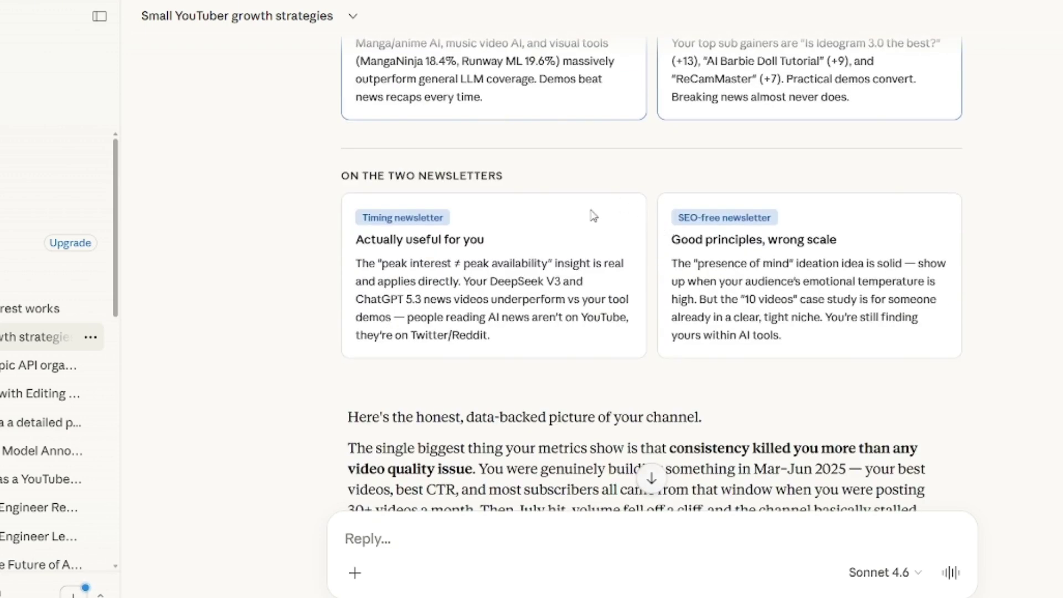
pyautogui.scroll(-10, 445, 310)
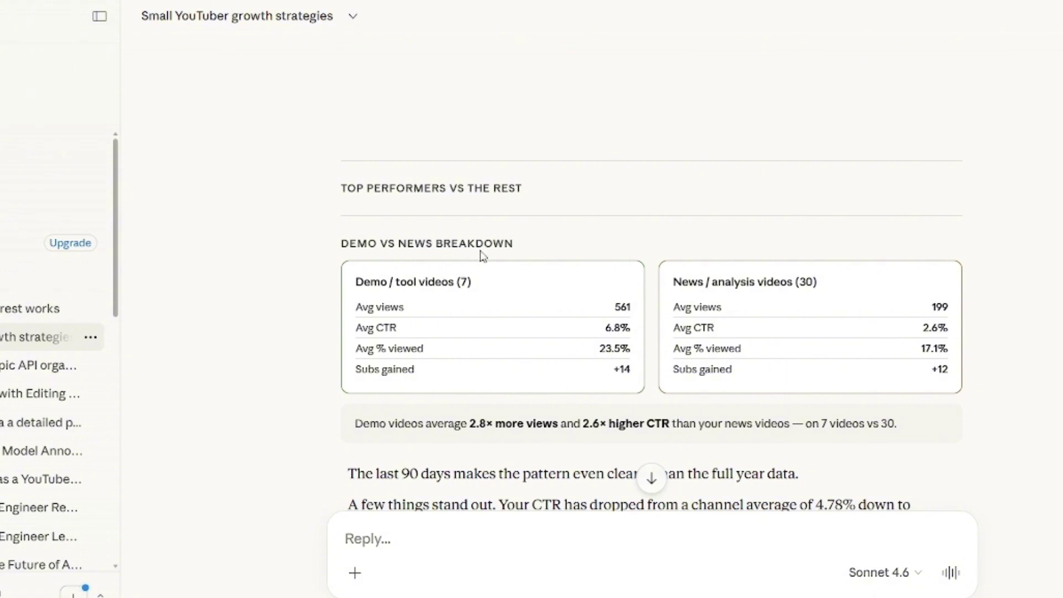
pyautogui.scroll(-10, 633, 366)
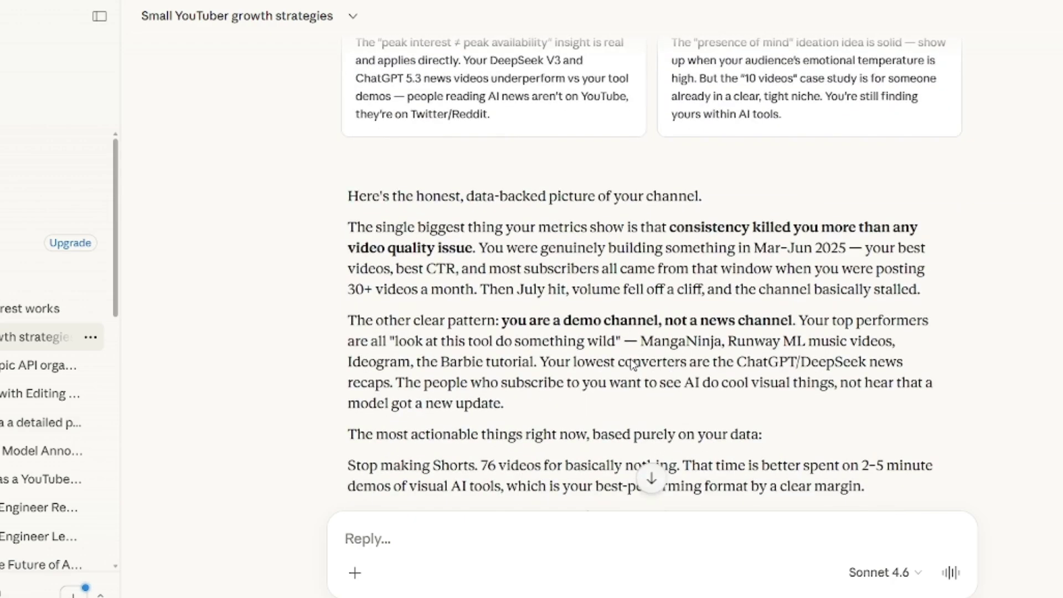
pyautogui.scroll(-7, 633, 366)
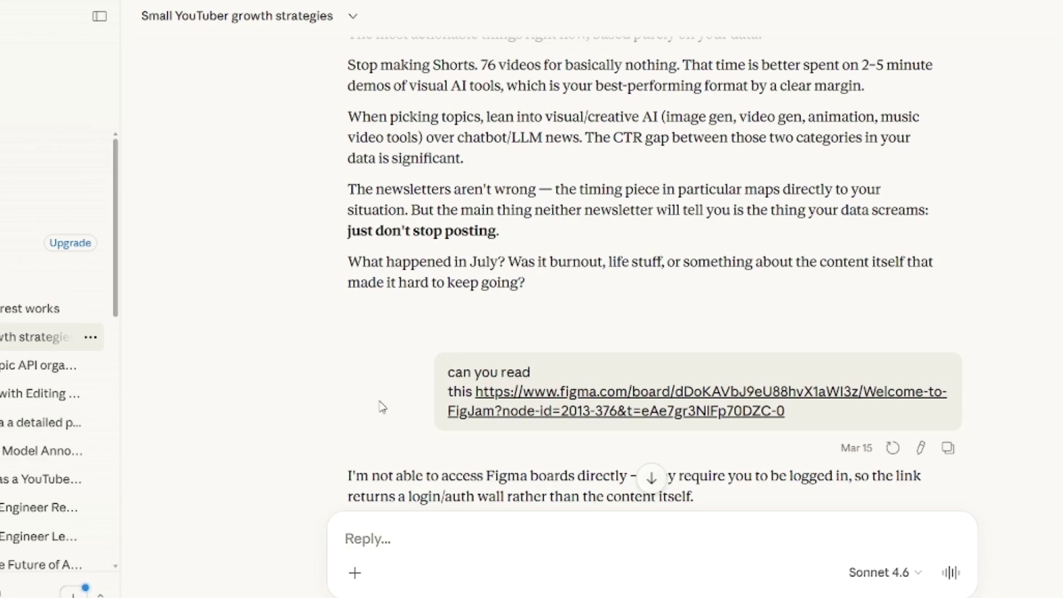
# Read the replies on the Figma board, the 5-phase framework and the channel's niche, continuing to the last 90 days overview cards
pyautogui.scroll(-10, 380, 408)
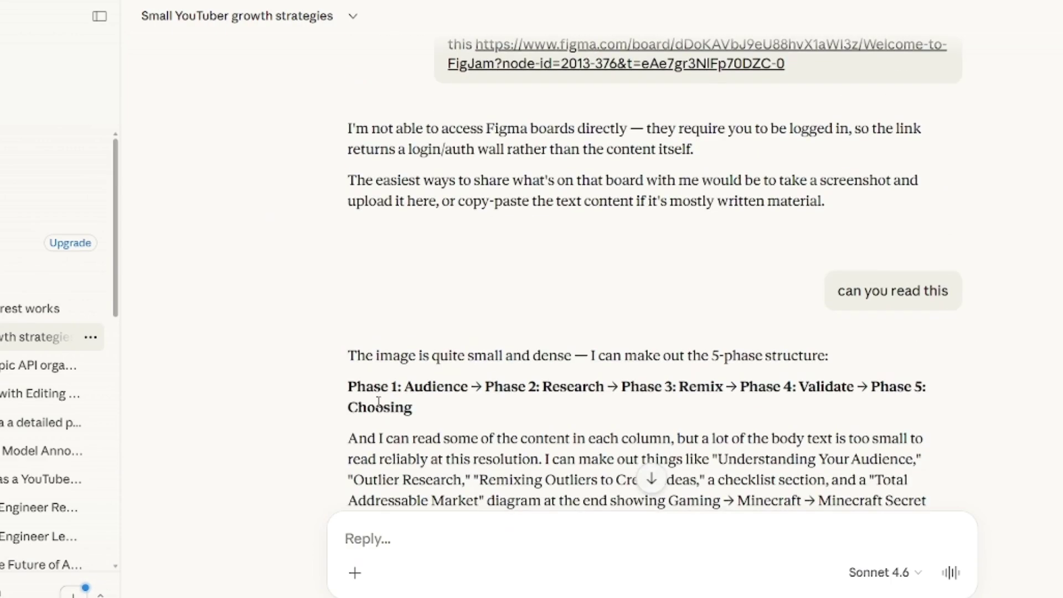
pyautogui.scroll(-7, 378, 402)
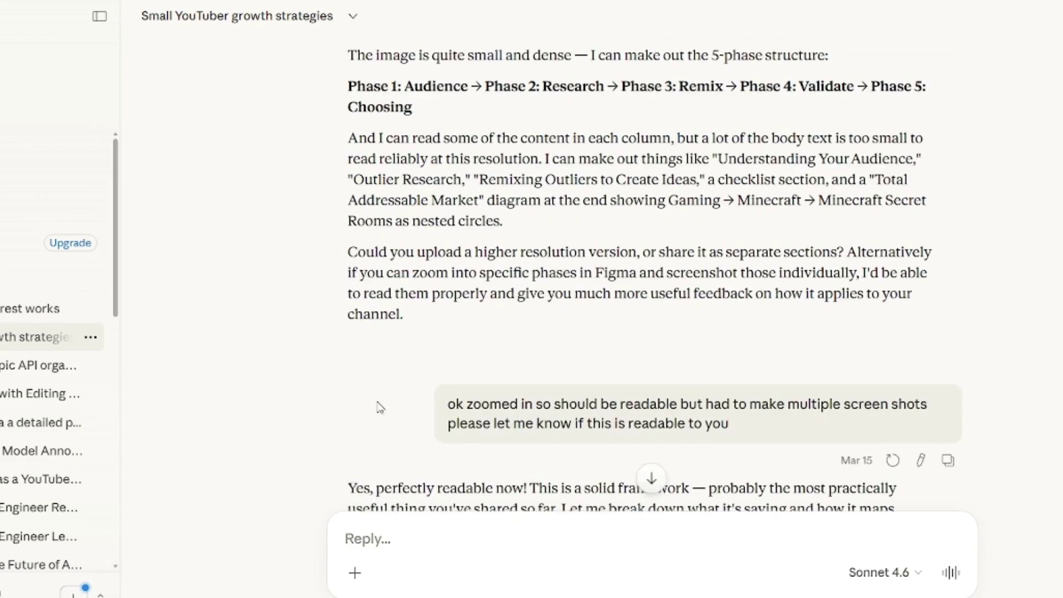
pyautogui.scroll(-1, 379, 401)
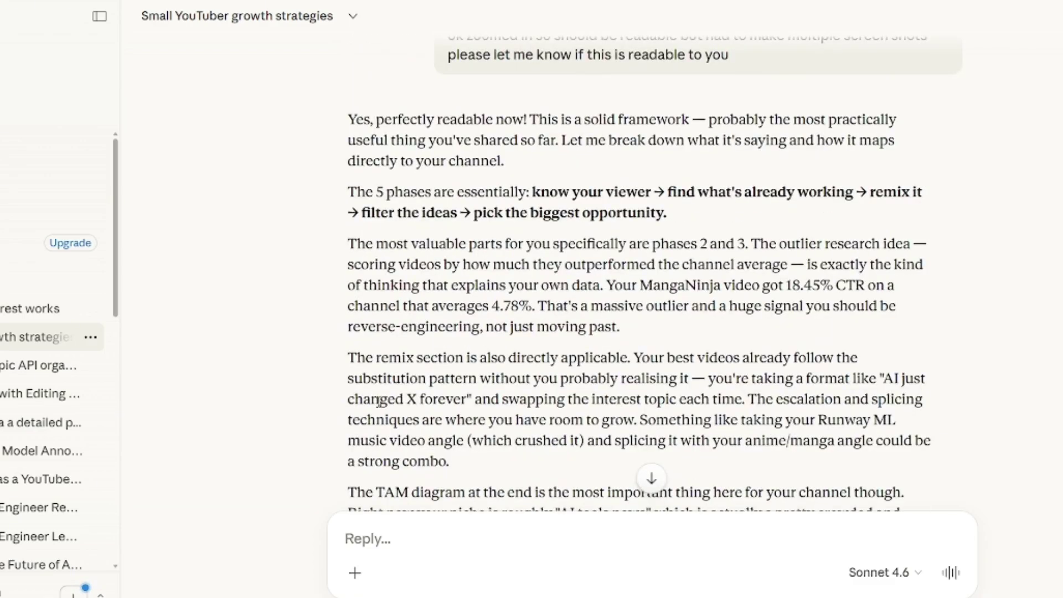
pyautogui.scroll(2, 379, 402)
pyautogui.scroll(-9, 380, 407)
pyautogui.scroll(-12, 380, 408)
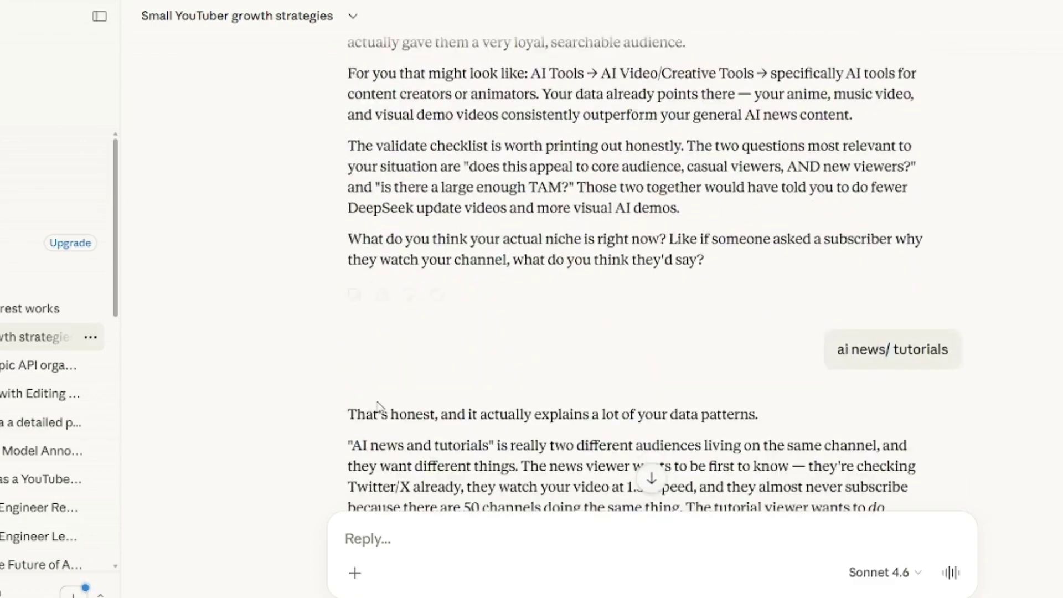
pyautogui.scroll(-7, 379, 406)
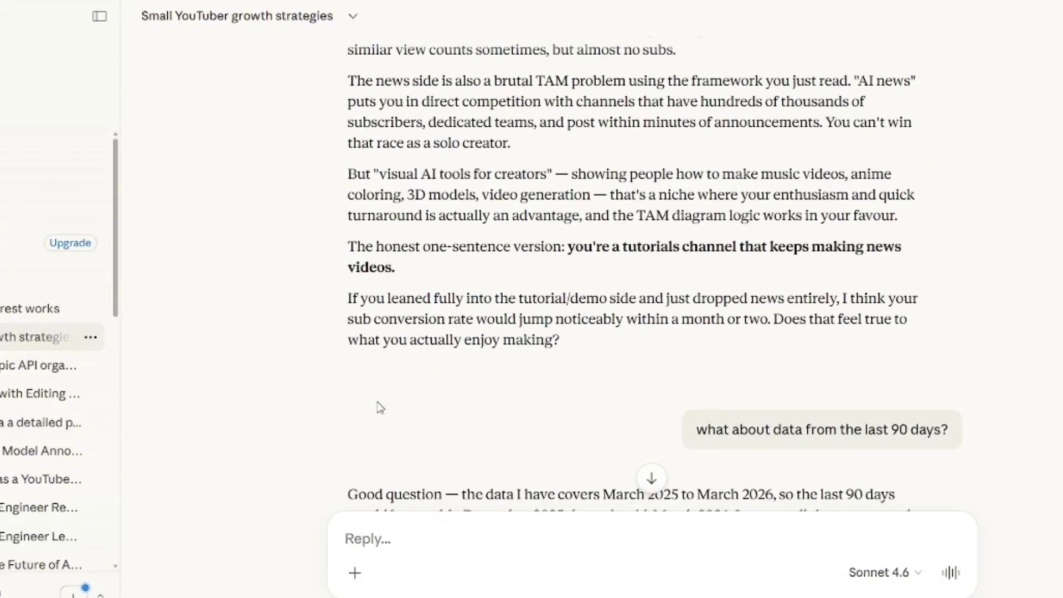
pyautogui.scroll(-1, 380, 407)
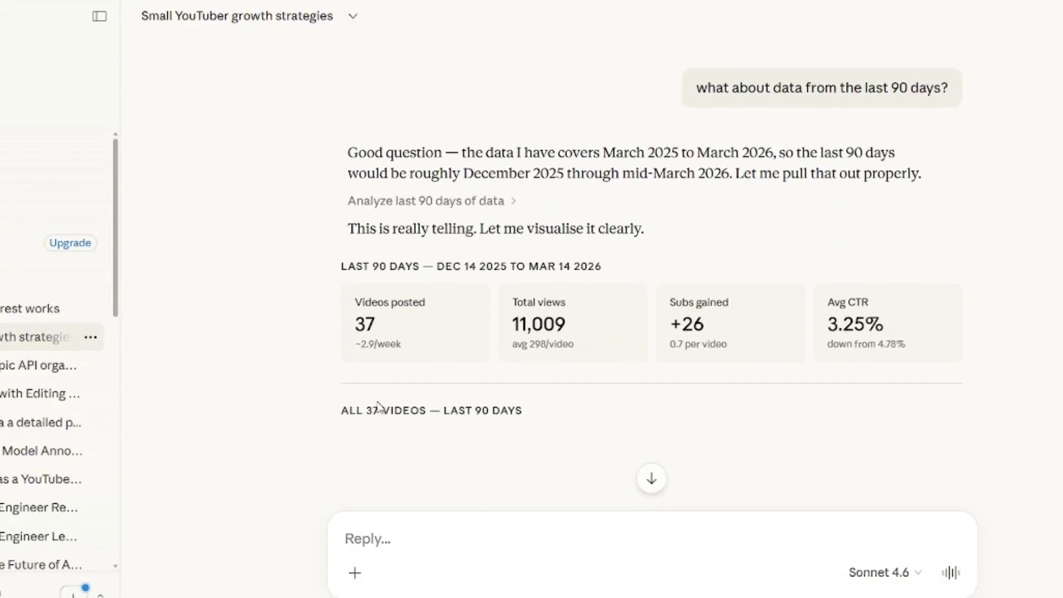
pyautogui.scroll(-1, 380, 407)
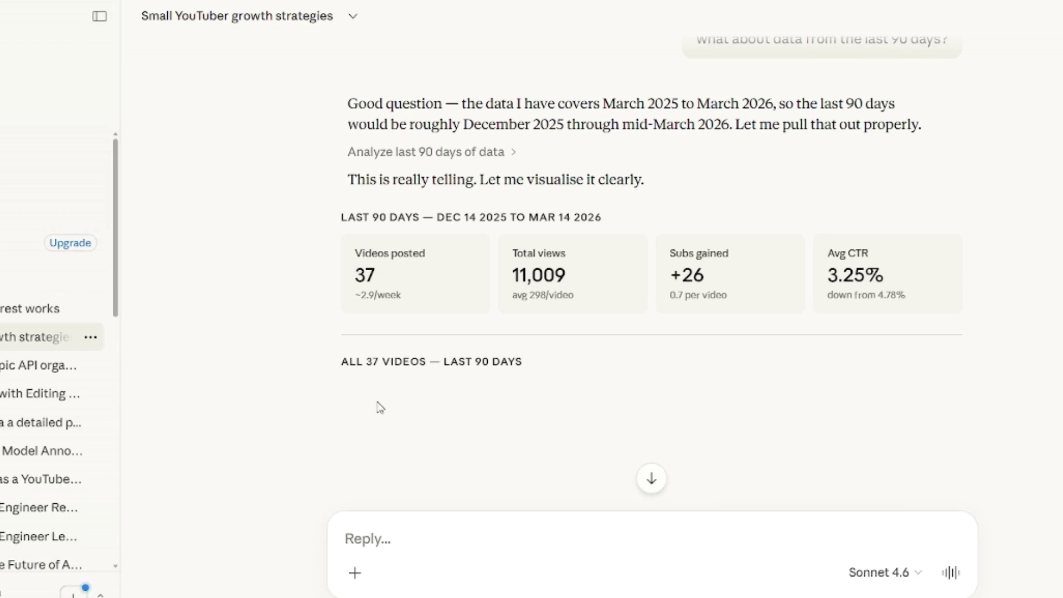
# Compare the average impressions, CTR and views per video charts by category, inspecting the Claude bar in the views chart
pyautogui.scroll(-10, 451, 302)
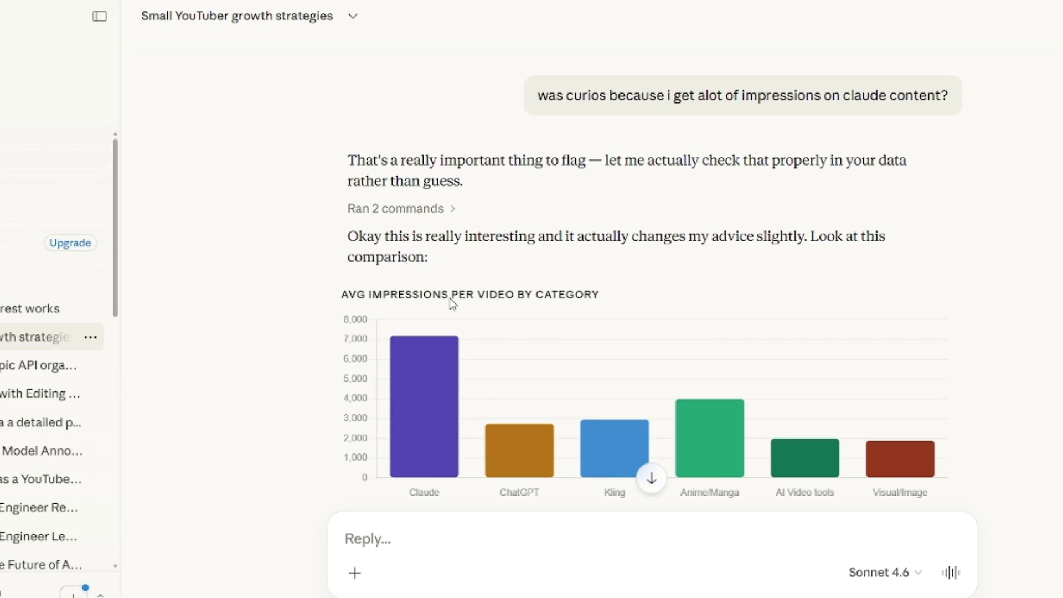
pyautogui.scroll(-2, 501, 204)
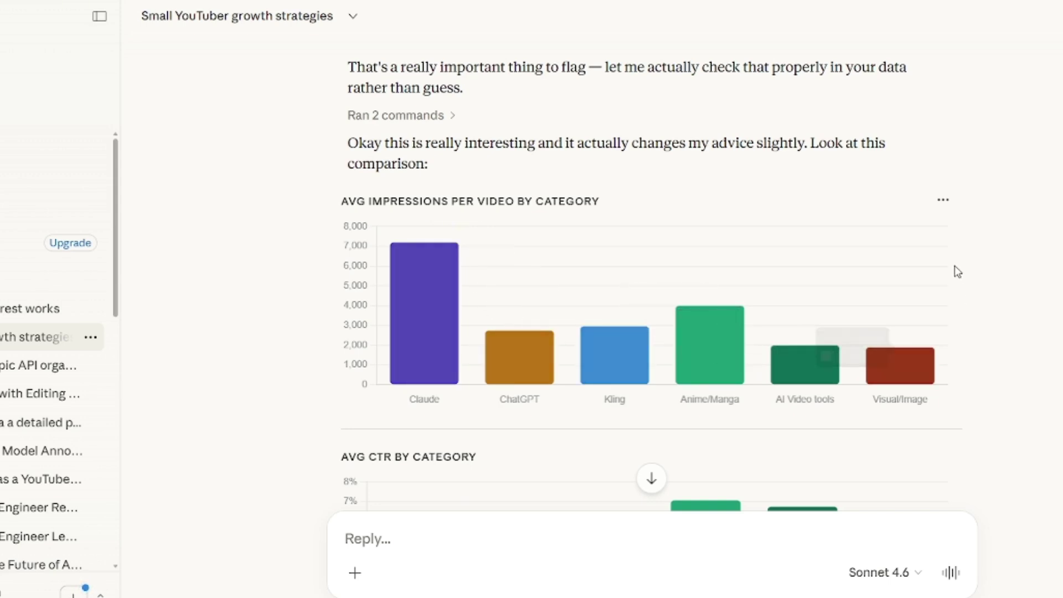
pyautogui.scroll(-3, 297, 336)
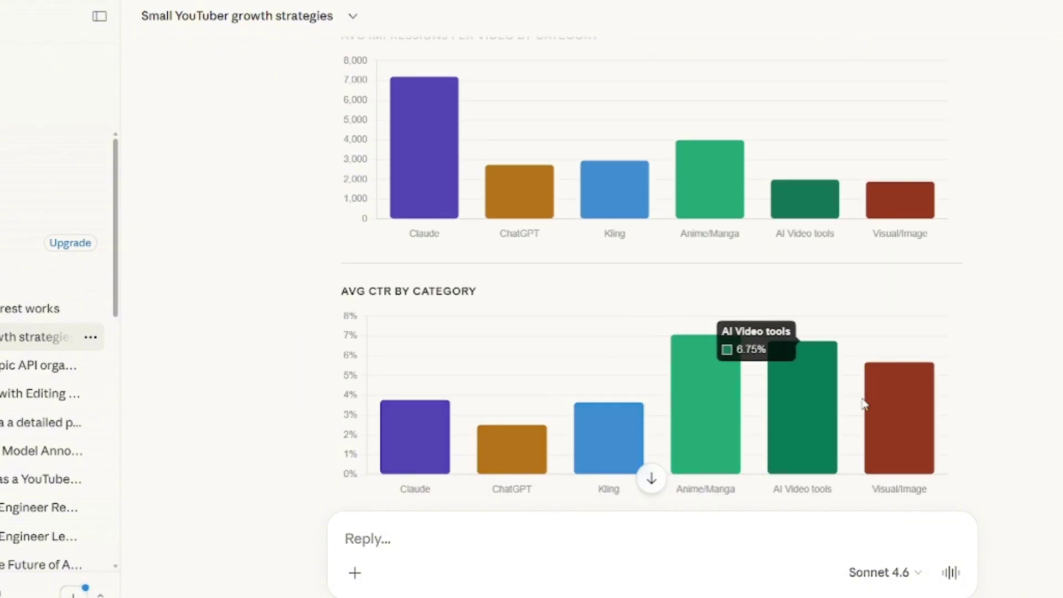
pyautogui.scroll(-4, 946, 413)
pyautogui.scroll(-2, 949, 413)
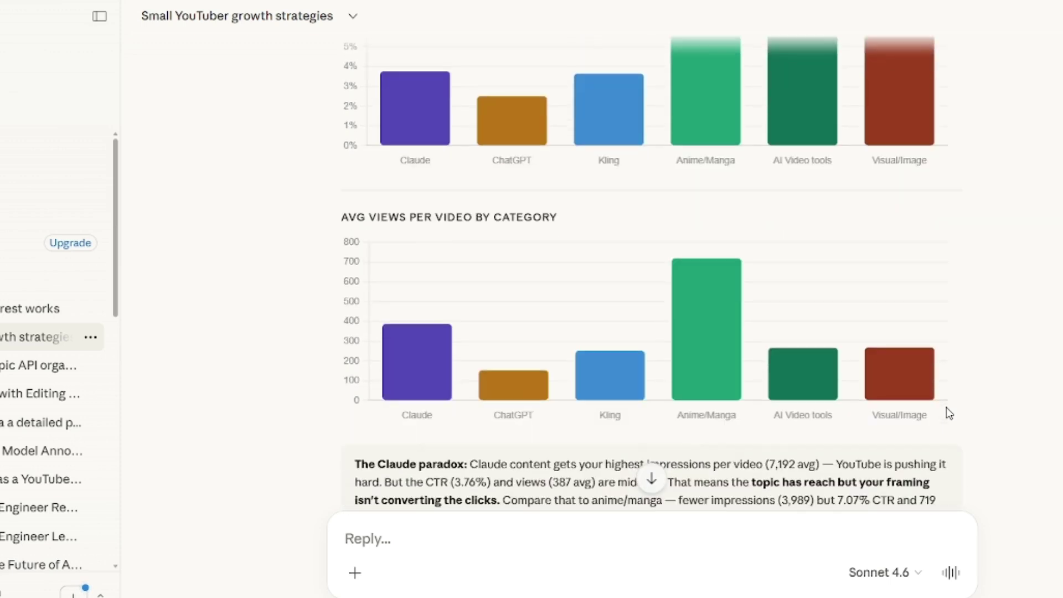
pyautogui.moveTo(414, 349)
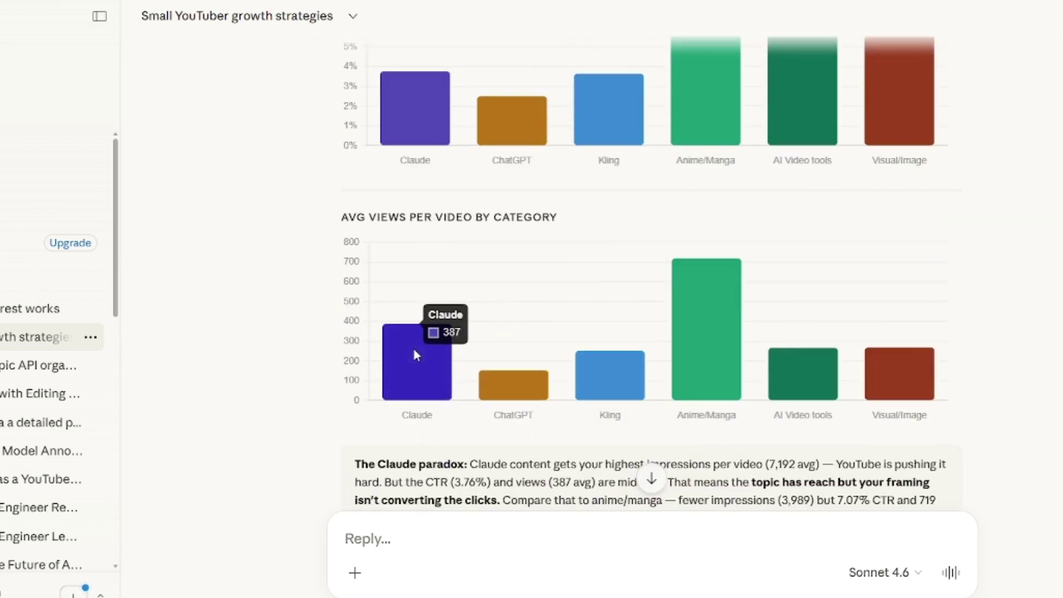